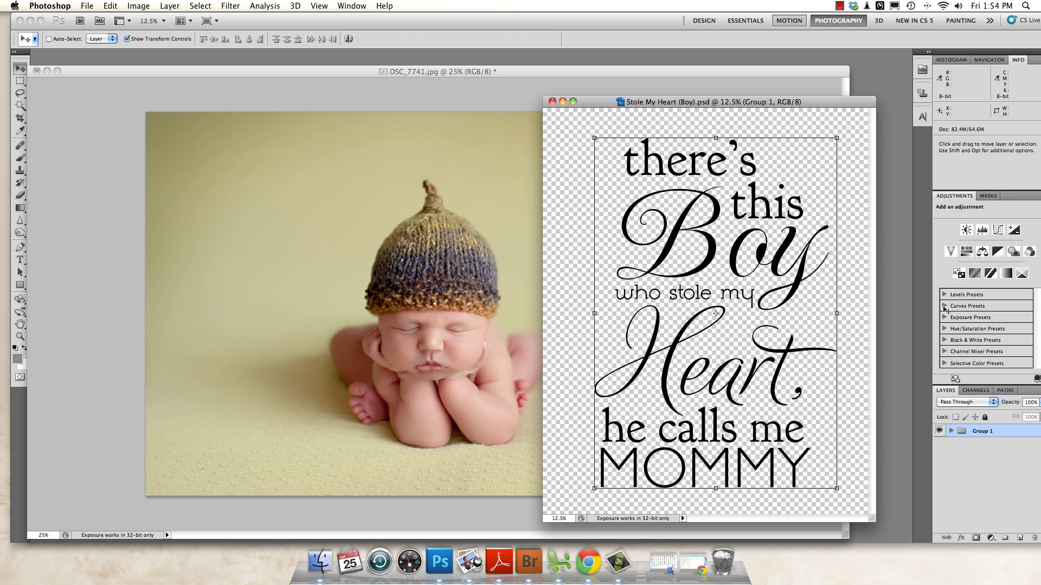
# Step: Arrange the text artwork and newborn photo windows so both are visible
pyautogui.moveTo(620, 102); pyautogui.dragTo(624, 104)
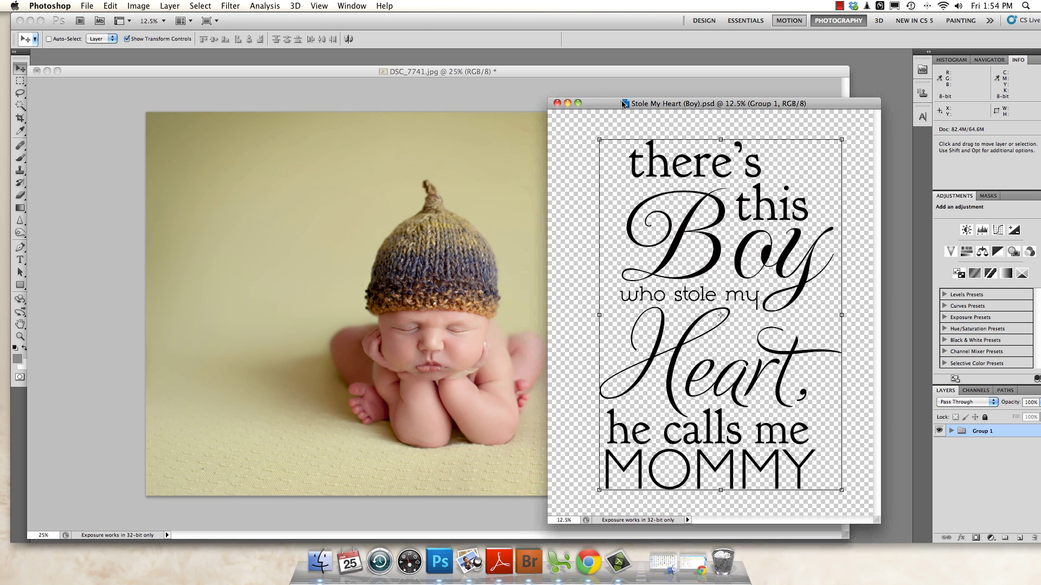
pyautogui.moveTo(480, 72); pyautogui.dragTo(475, 74)
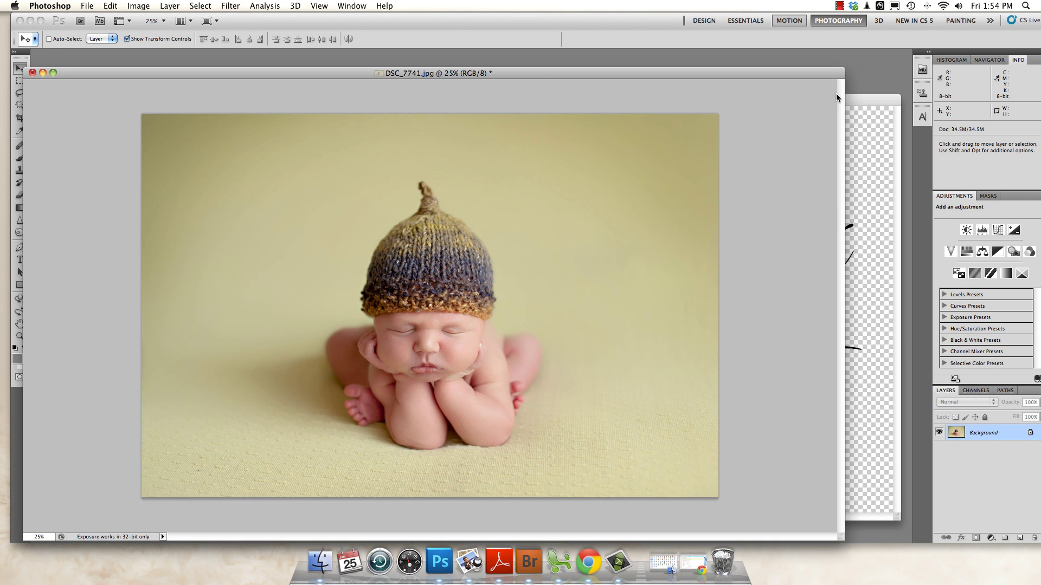
pyautogui.moveTo(843, 103)
pyautogui.mouseDown()
pyautogui.moveTo(853, 99)
pyautogui.moveTo(783, 61)
pyautogui.mouseUp()
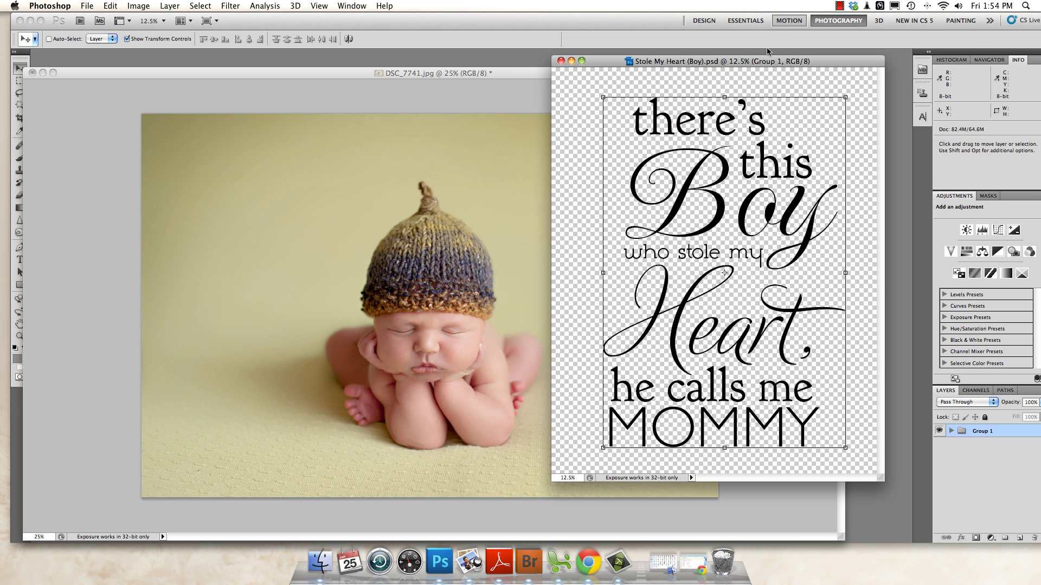
pyautogui.moveTo(763, 61); pyautogui.dragTo(800, 69)
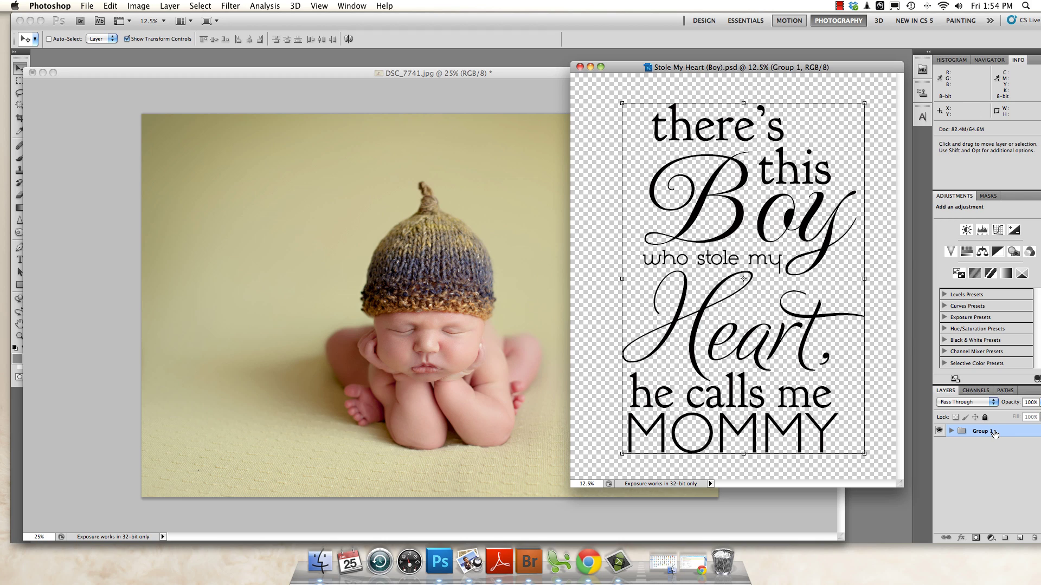
# Step: Drag Group 1 onto the newborn photo and shift it to reveal 'there's this'
pyautogui.moveTo(1002, 433); pyautogui.dragTo(262, 269)
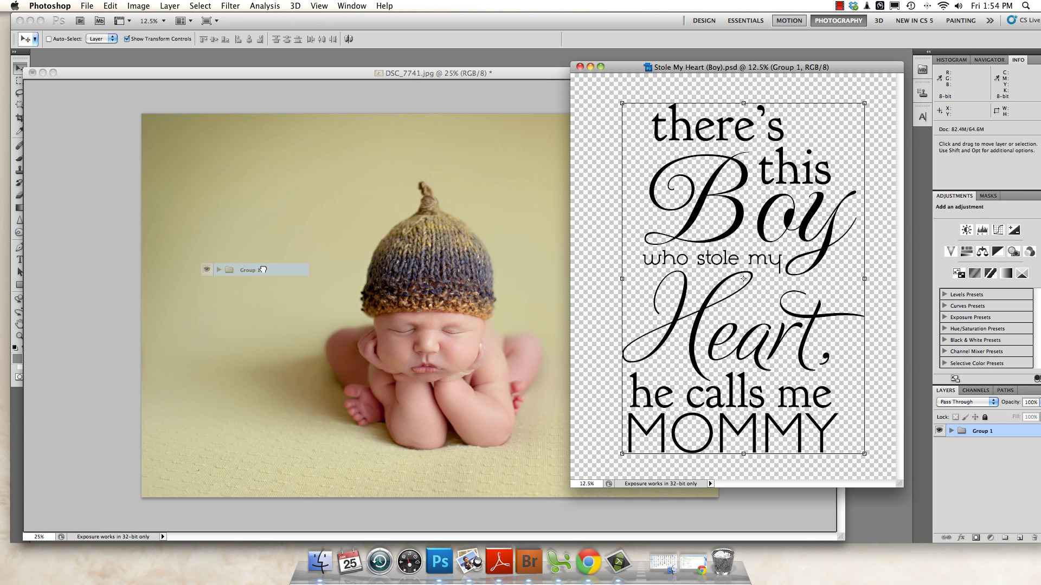
pyautogui.moveTo(262, 270); pyautogui.dragTo(265, 271)
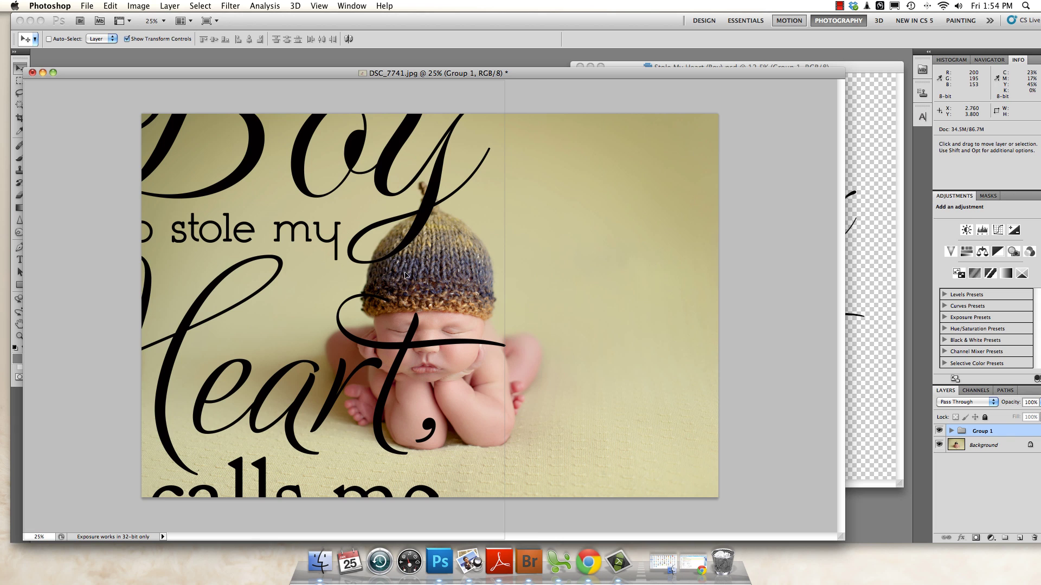
pyautogui.moveTo(405, 275); pyautogui.dragTo(415, 276)
pyautogui.moveTo(503, 279); pyautogui.dragTo(648, 307)
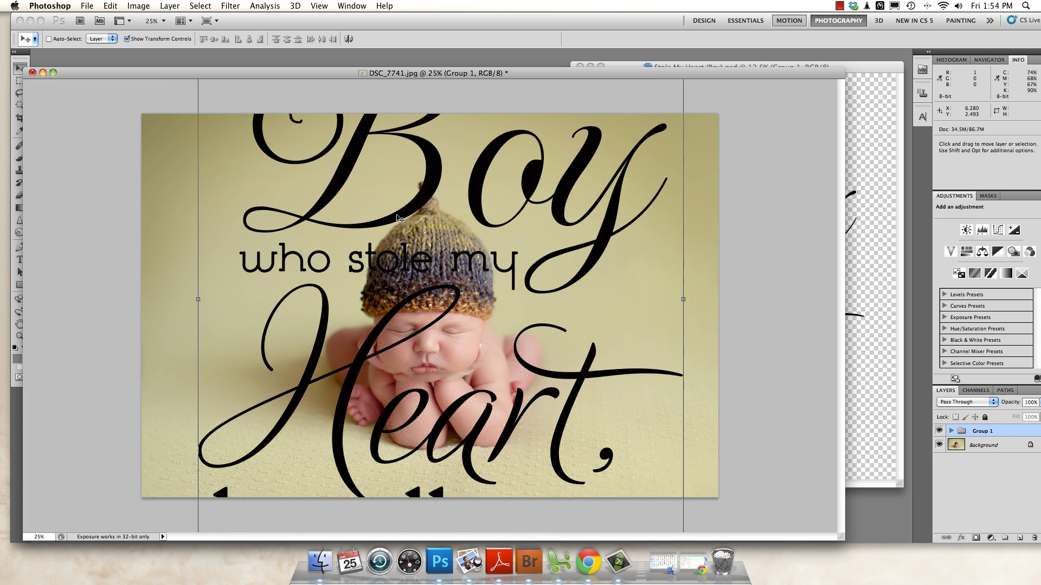
pyautogui.moveTo(392, 286); pyautogui.dragTo(366, 309)
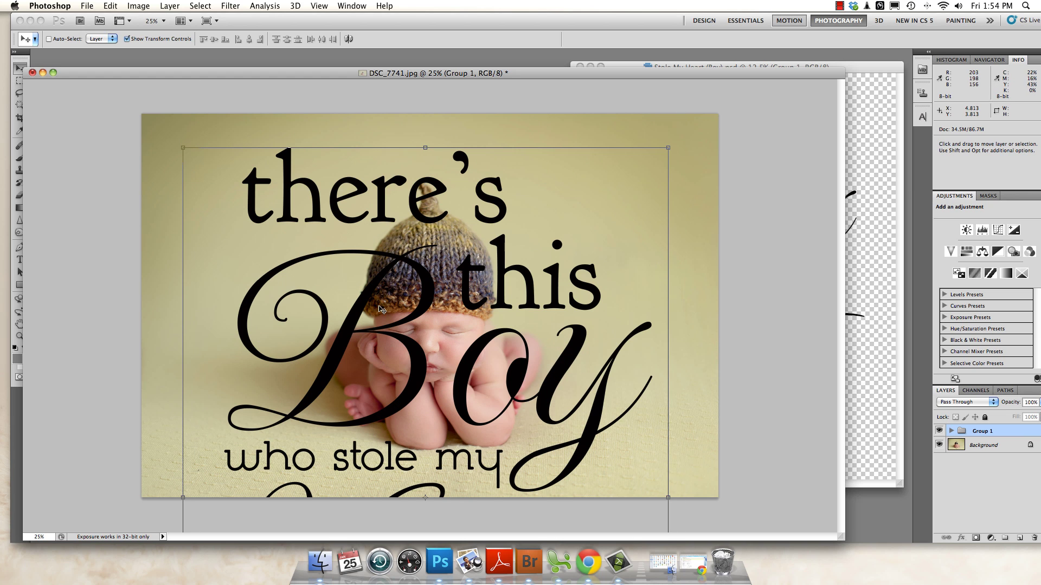
# Step: Proportionally scale the quote overlay to about 29% and commit it on the photo's left side
pyautogui.click(180, 147)
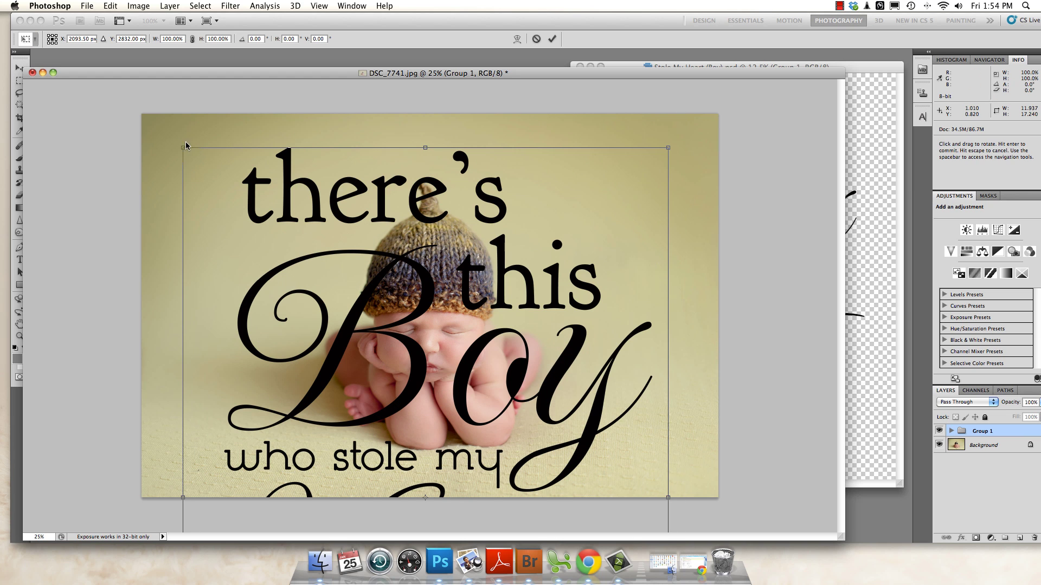
pyautogui.click(193, 39)
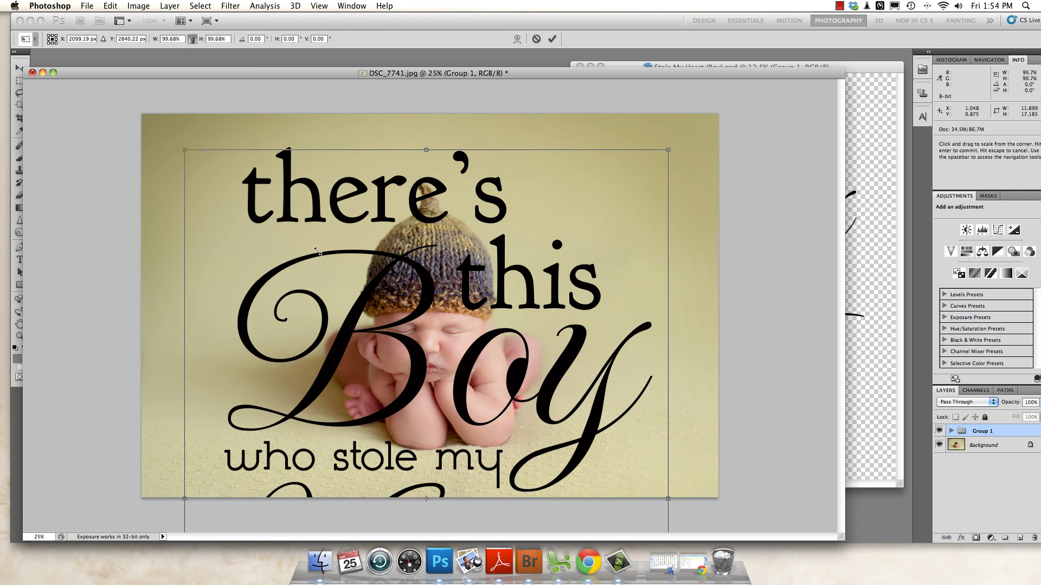
pyautogui.moveTo(181, 142); pyautogui.dragTo(445, 384)
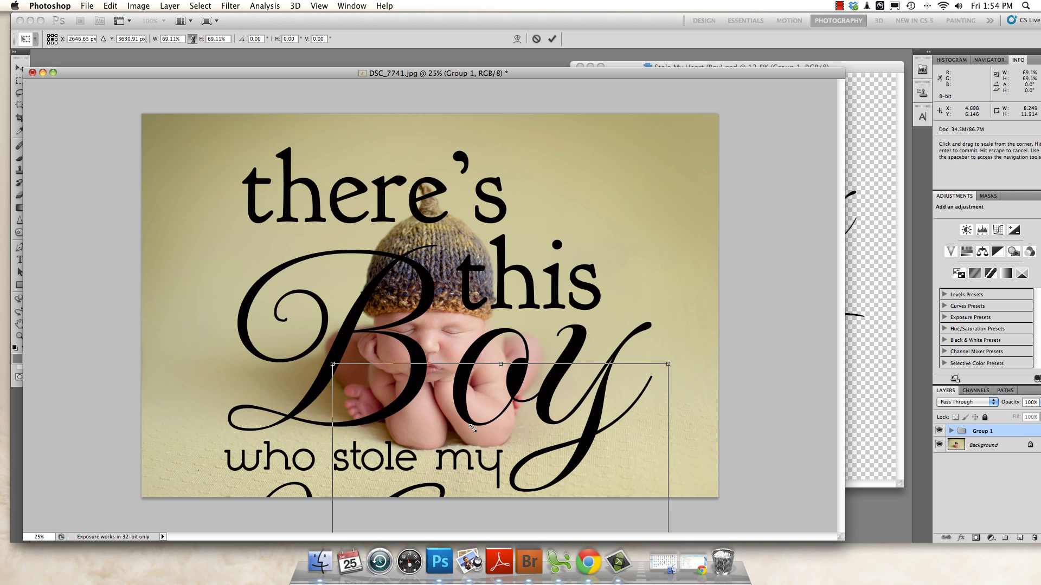
pyautogui.moveTo(472, 428); pyautogui.dragTo(296, 189)
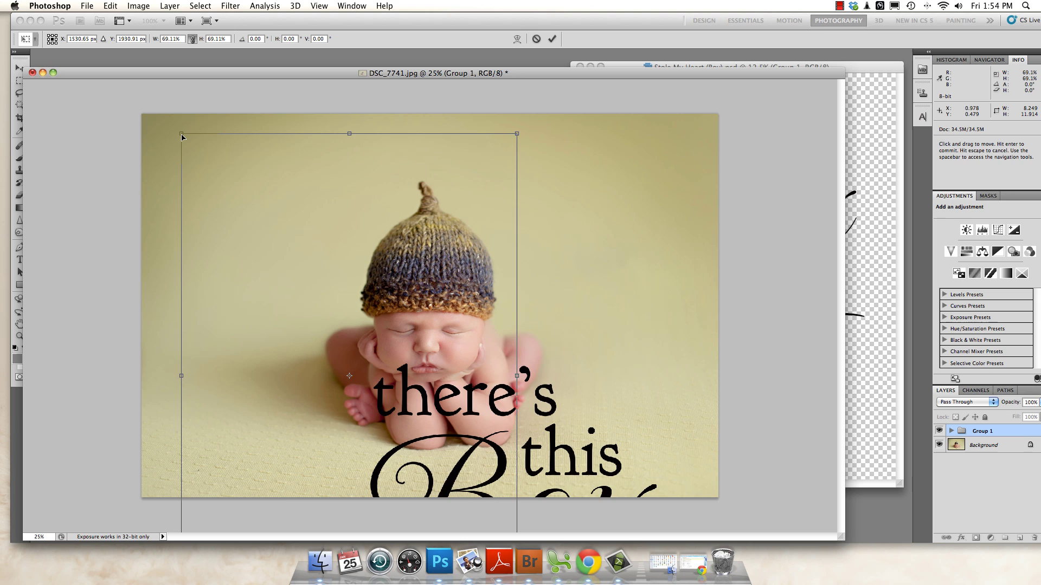
pyautogui.moveTo(182, 137); pyautogui.dragTo(337, 315)
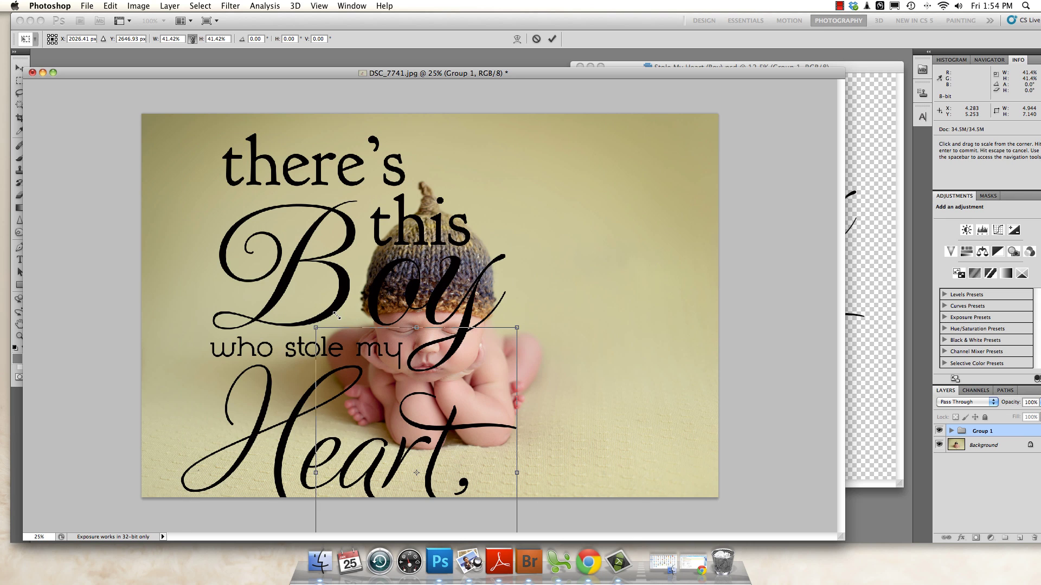
pyautogui.moveTo(354, 352); pyautogui.dragTo(261, 197)
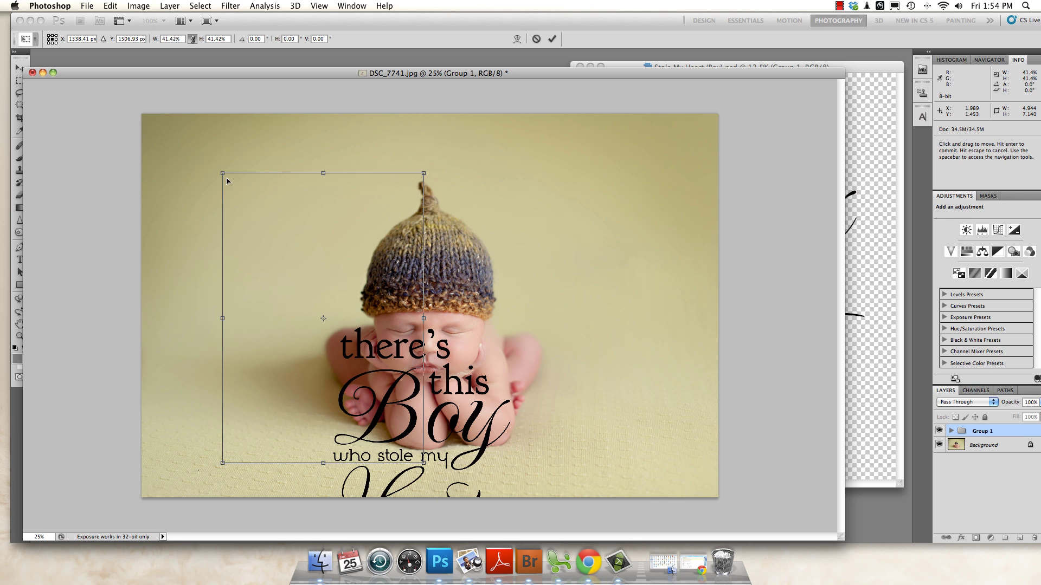
pyautogui.moveTo(224, 176); pyautogui.dragTo(282, 261)
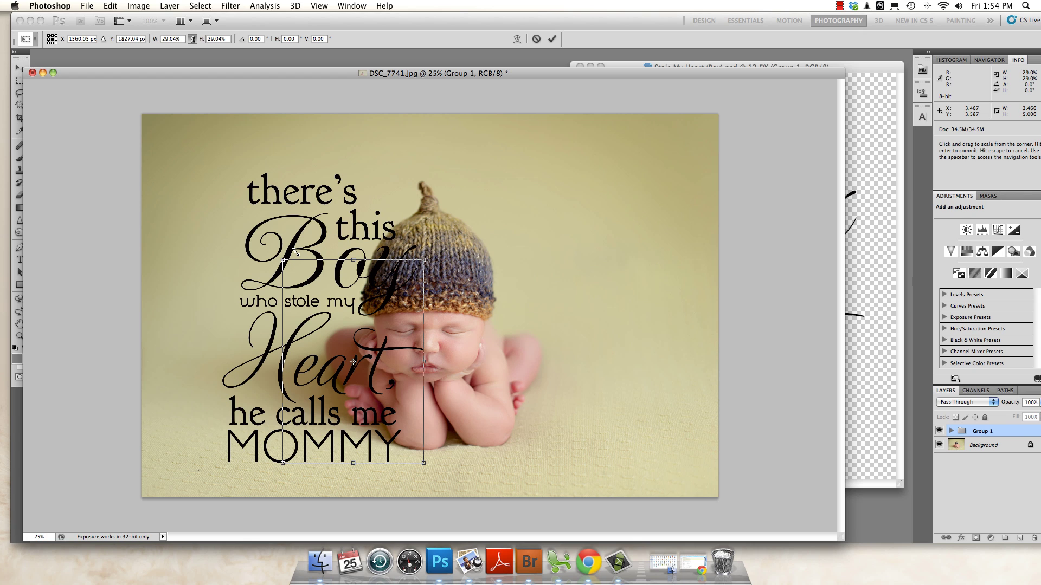
pyautogui.moveTo(366, 313); pyautogui.dragTo(262, 236)
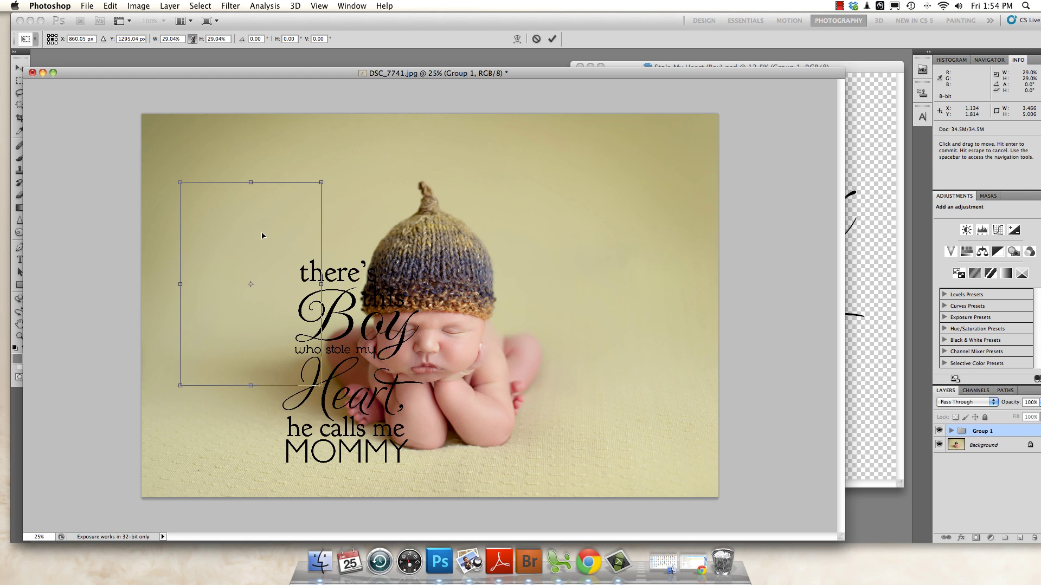
pyautogui.click(552, 39)
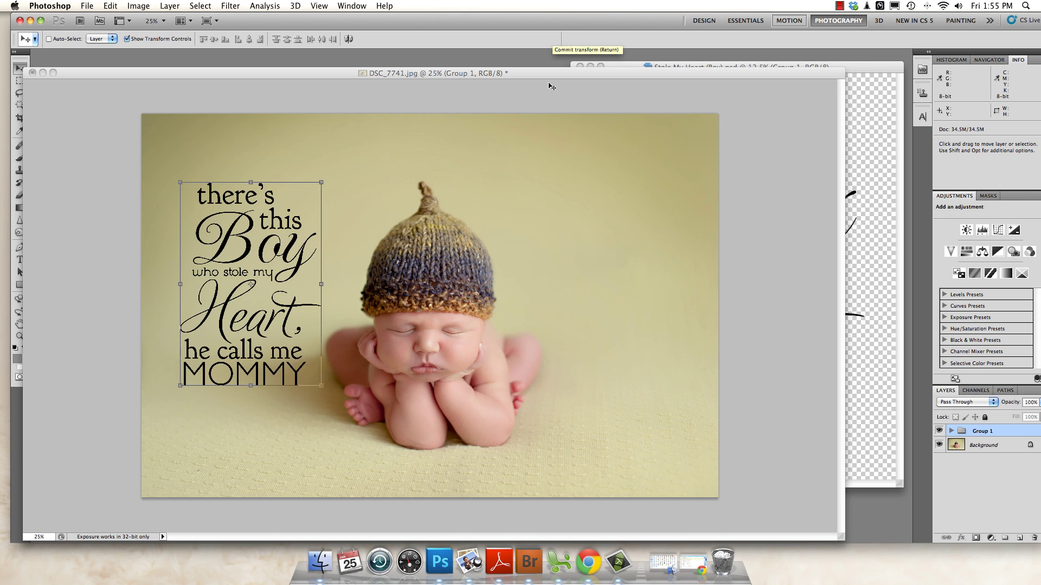
pyautogui.moveTo(553, 74); pyautogui.dragTo(560, 63)
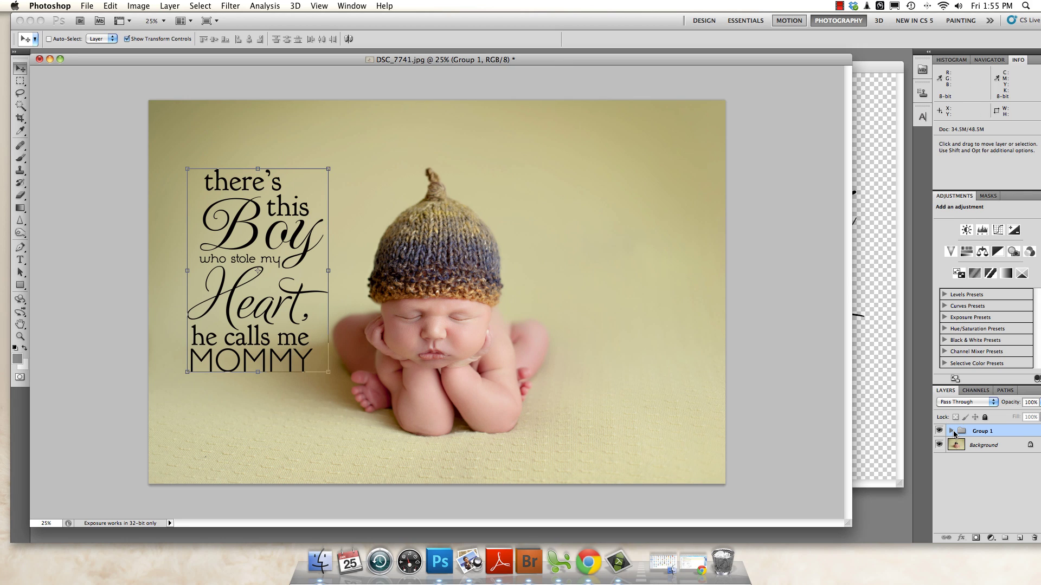
# Step: Expand Group 1 in the Layers panel and select the 'there's' word layer
pyautogui.click(952, 431)
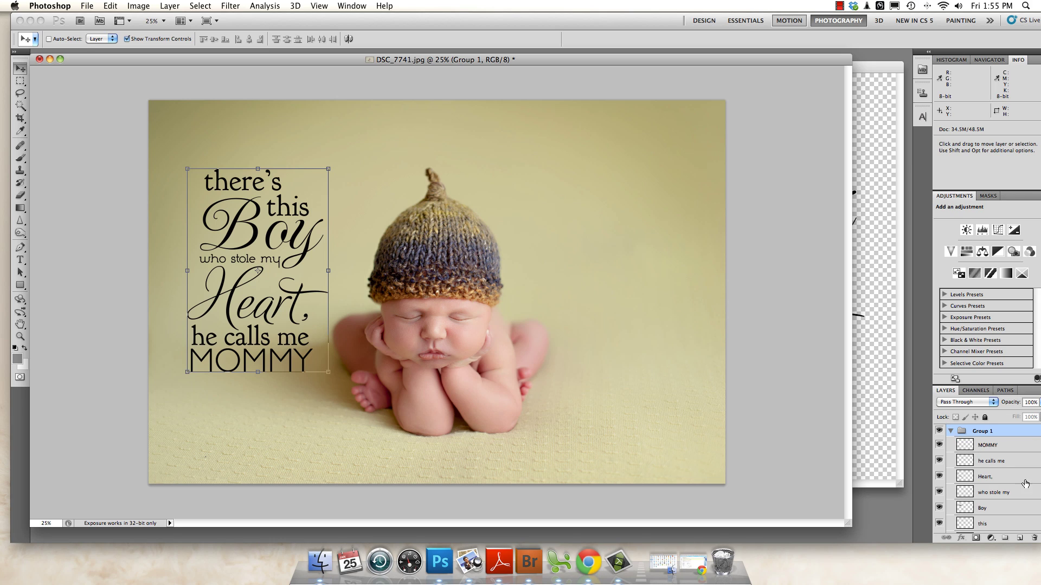
pyautogui.scroll(-1, 1008, 488)
pyautogui.scroll(-1, 1009, 489)
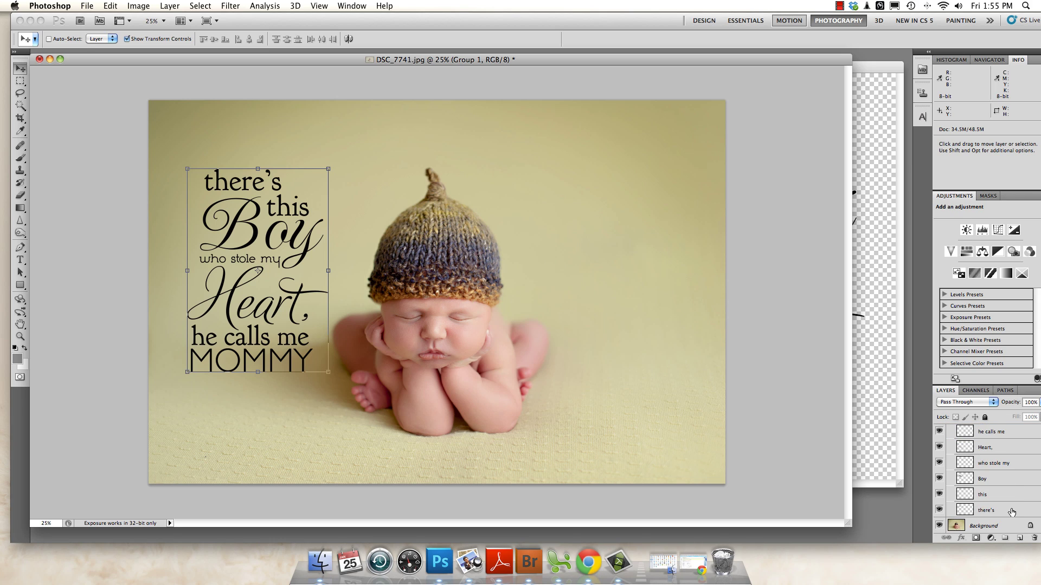
pyautogui.click(1012, 511)
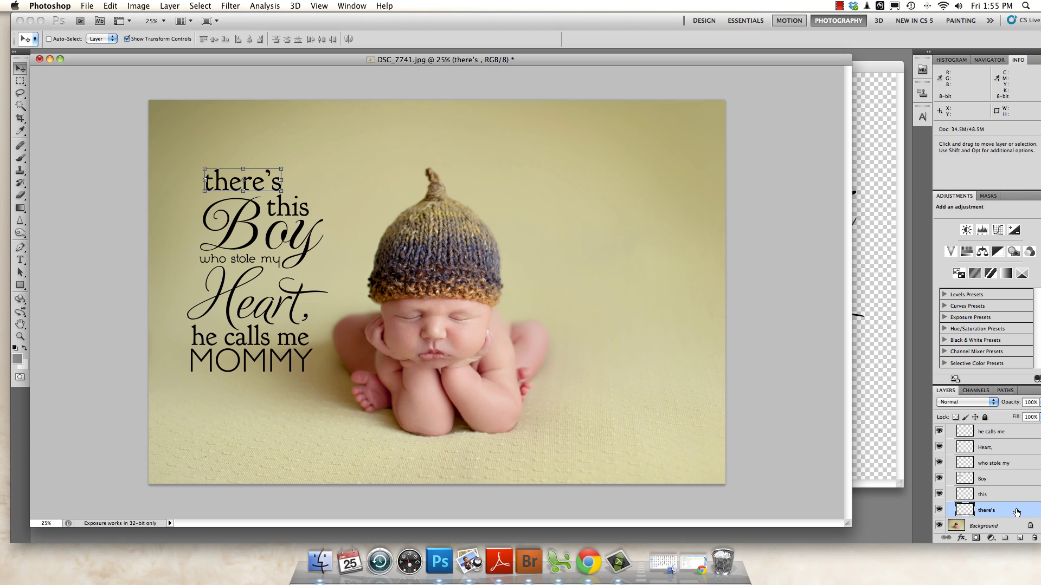
# Step: Add a red Color Overlay style to the 'there's' layer and show its settings
pyautogui.doubleClick(1012, 511)
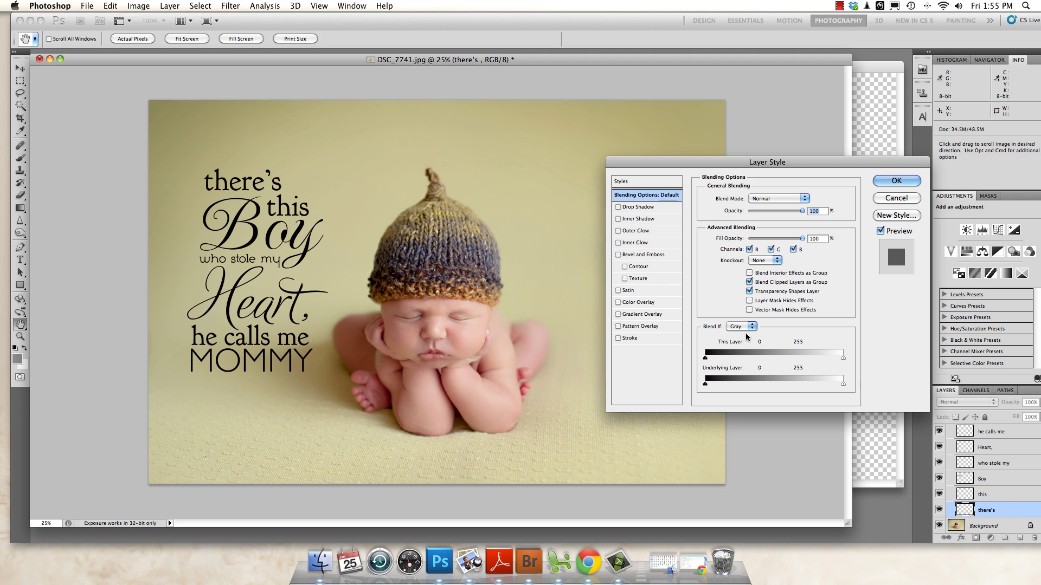
pyautogui.click(618, 302)
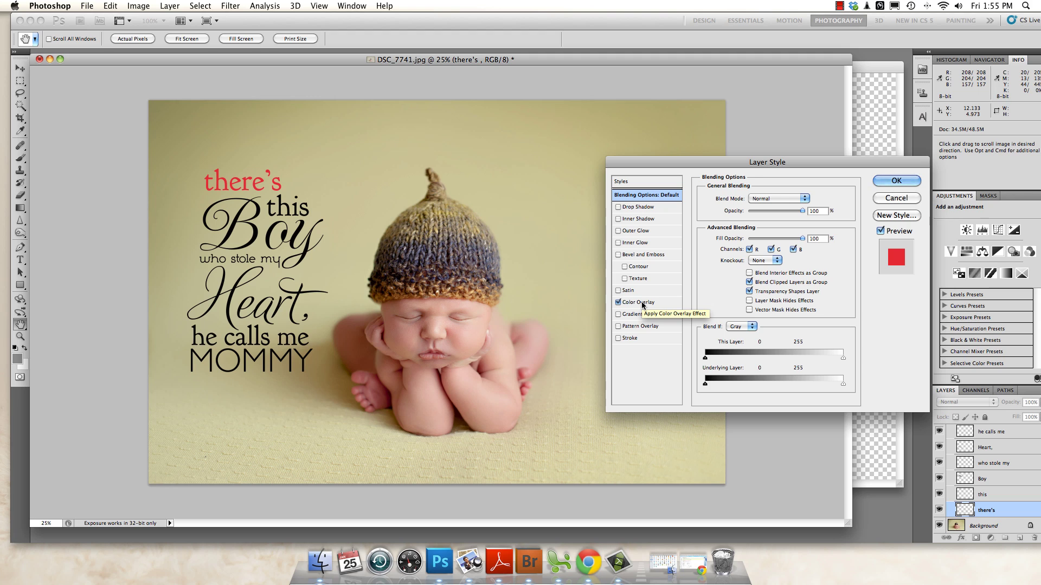
pyautogui.click(642, 307)
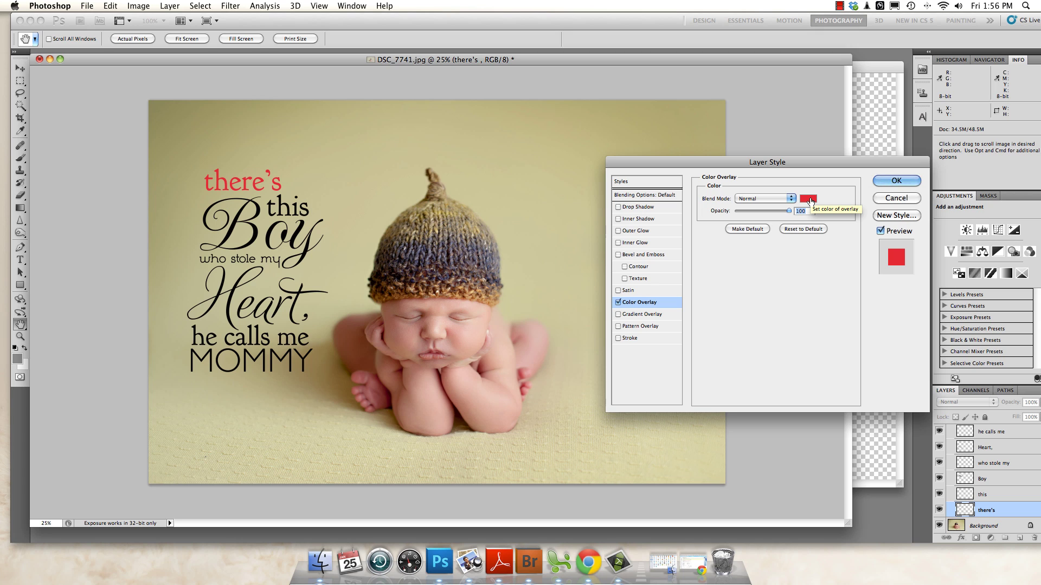
# Step: Change the 'there's' overlay colour to a greyish tone sampled from the baby's hat
pyautogui.click(810, 201)
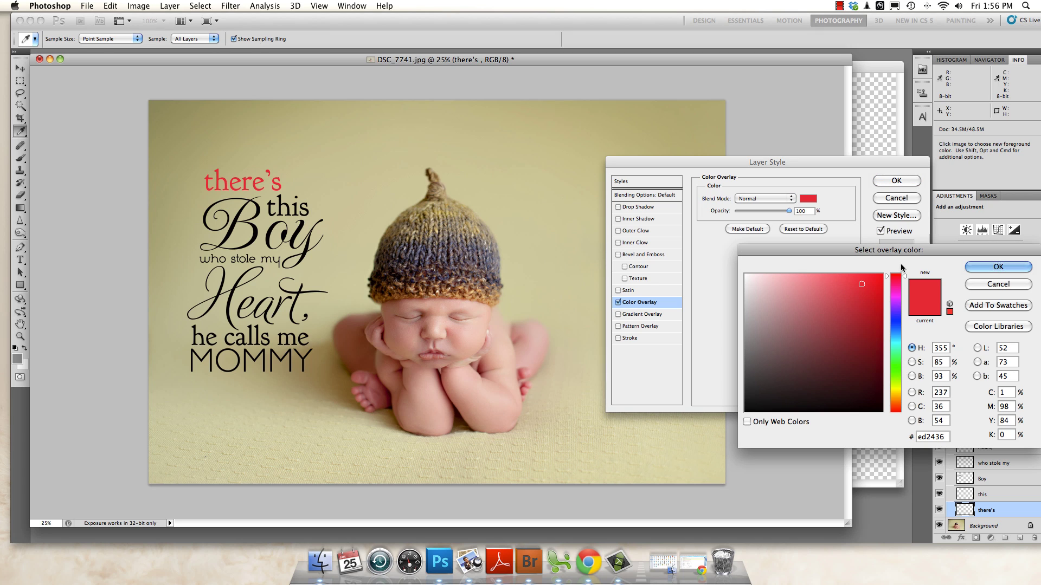
pyautogui.moveTo(894, 251); pyautogui.dragTo(769, 231)
pyautogui.moveTo(777, 362); pyautogui.dragTo(773, 292)
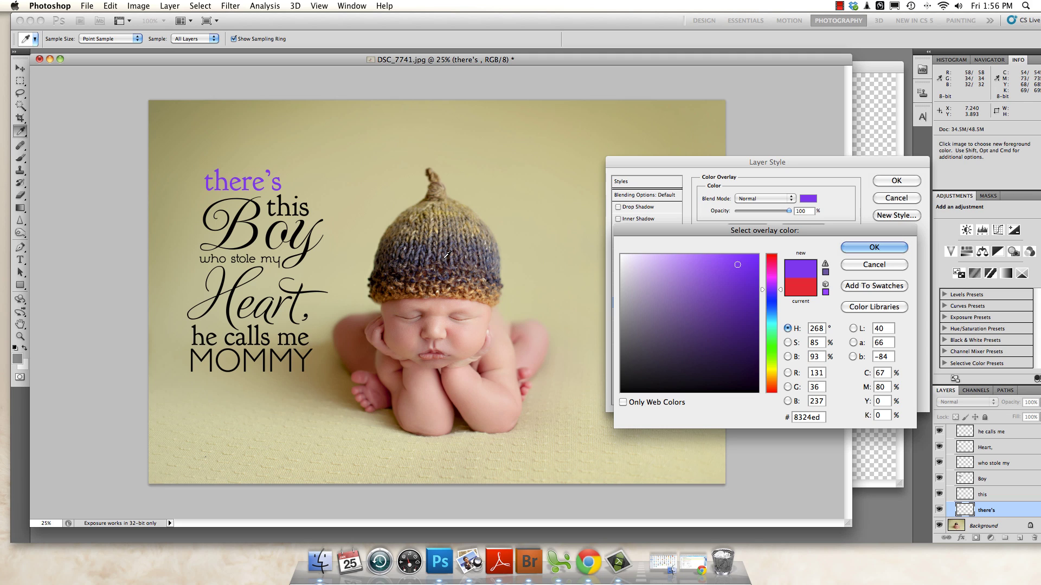
pyautogui.click(442, 259)
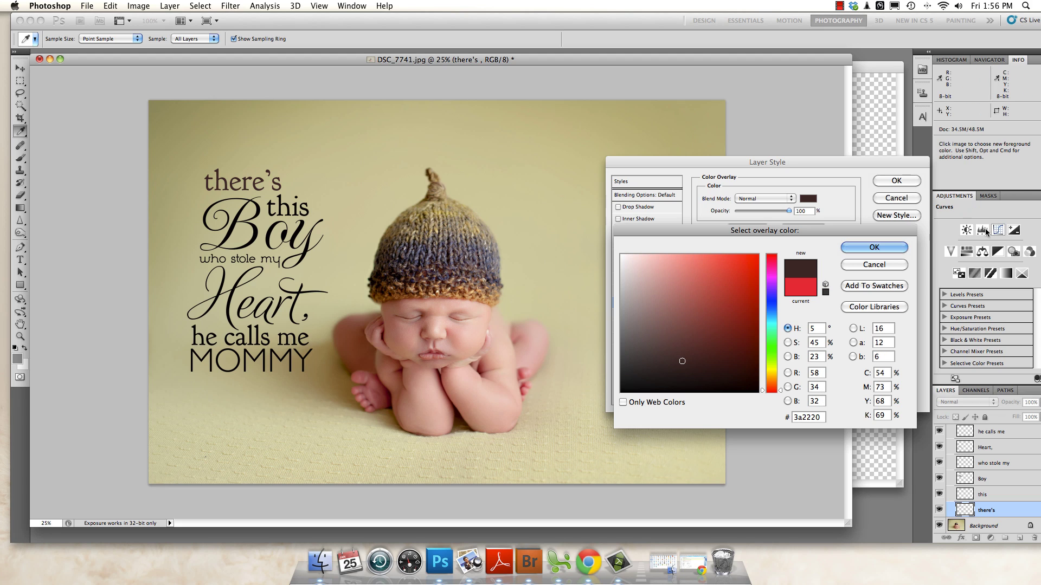
pyautogui.click(418, 250)
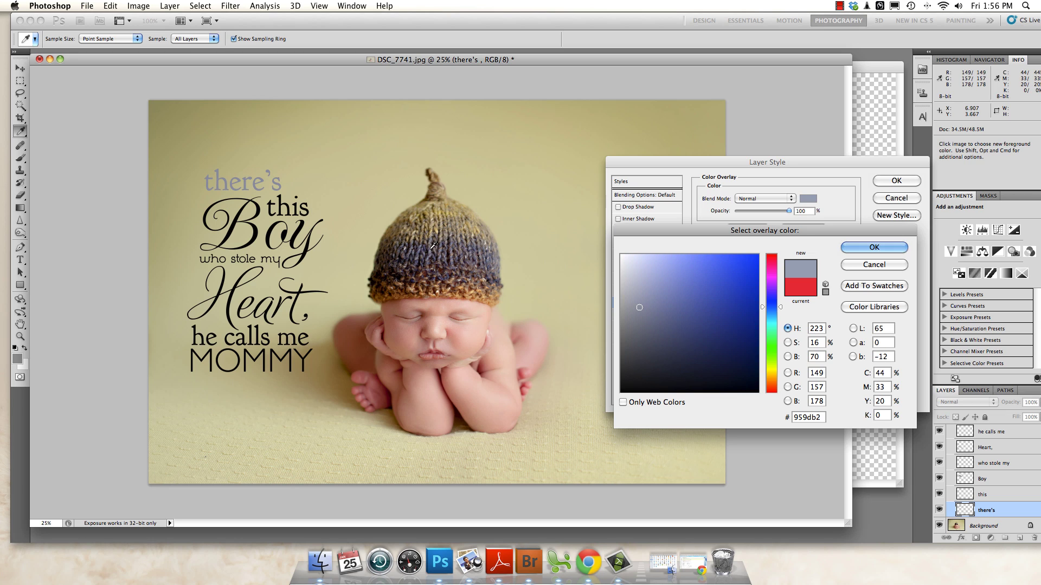
pyautogui.click(430, 250)
pyautogui.click(424, 260)
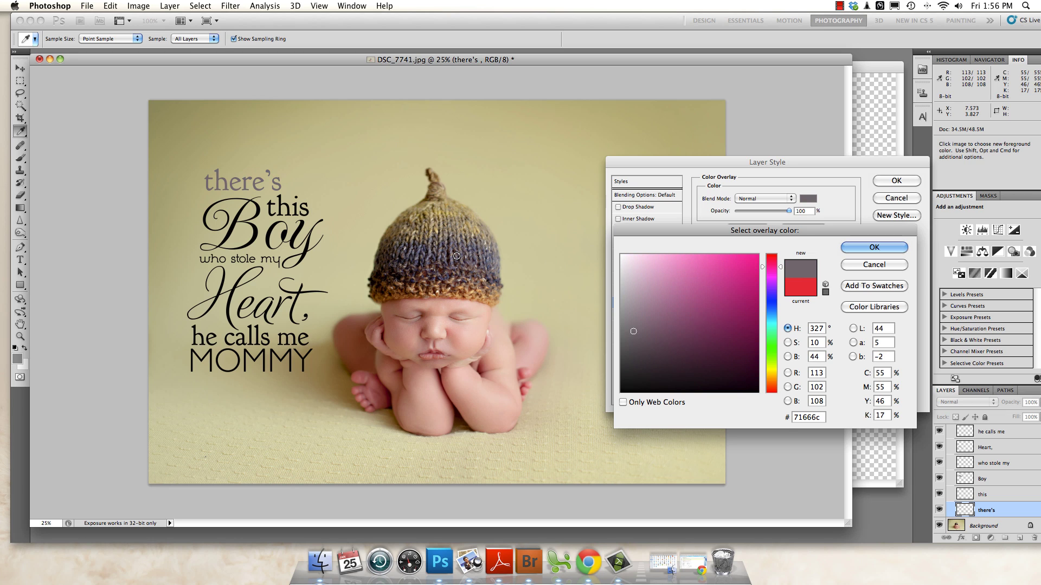
pyautogui.click(873, 249)
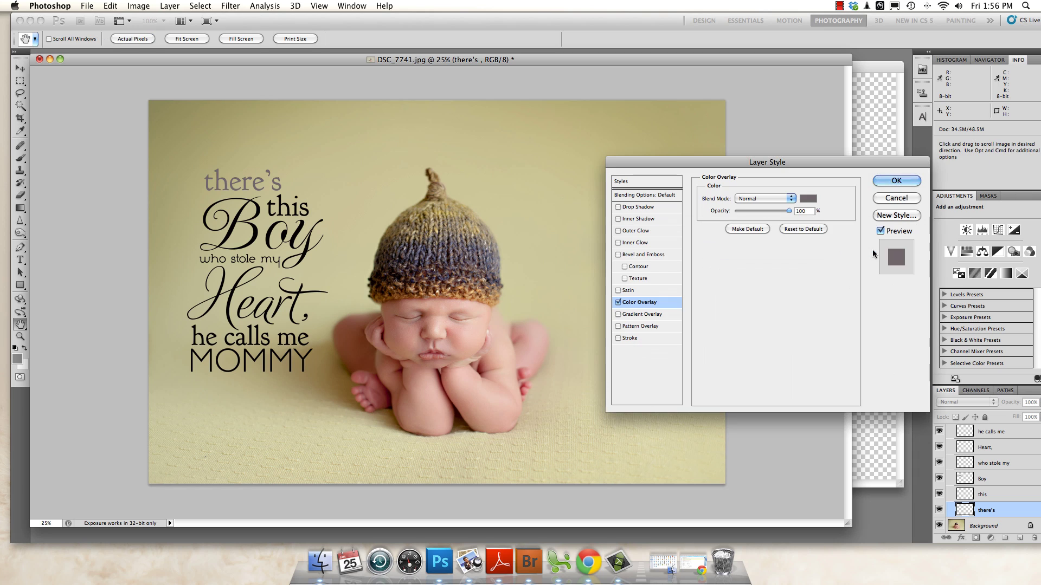
pyautogui.click(896, 181)
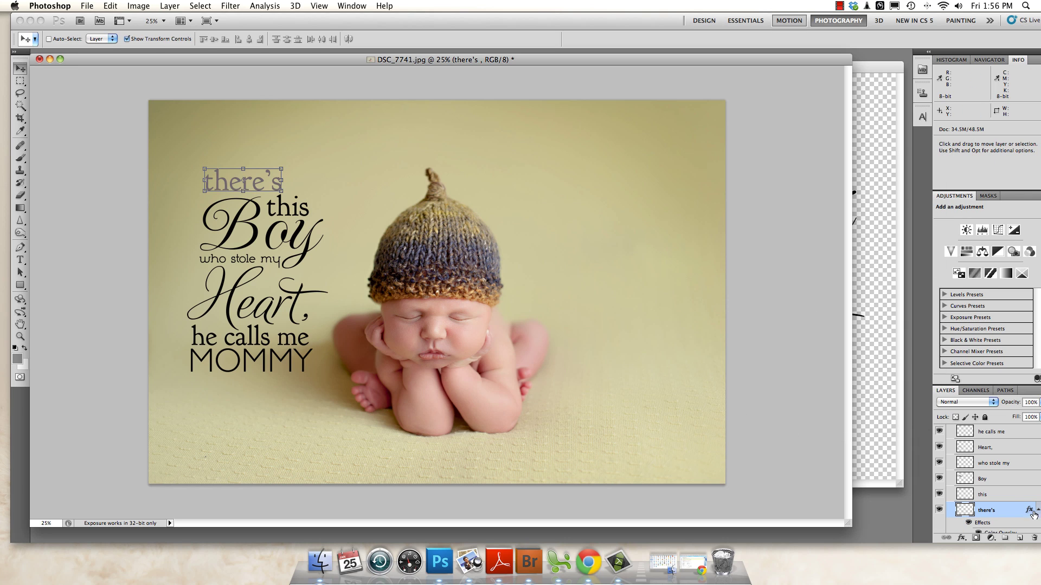
pyautogui.doubleClick(1015, 493)
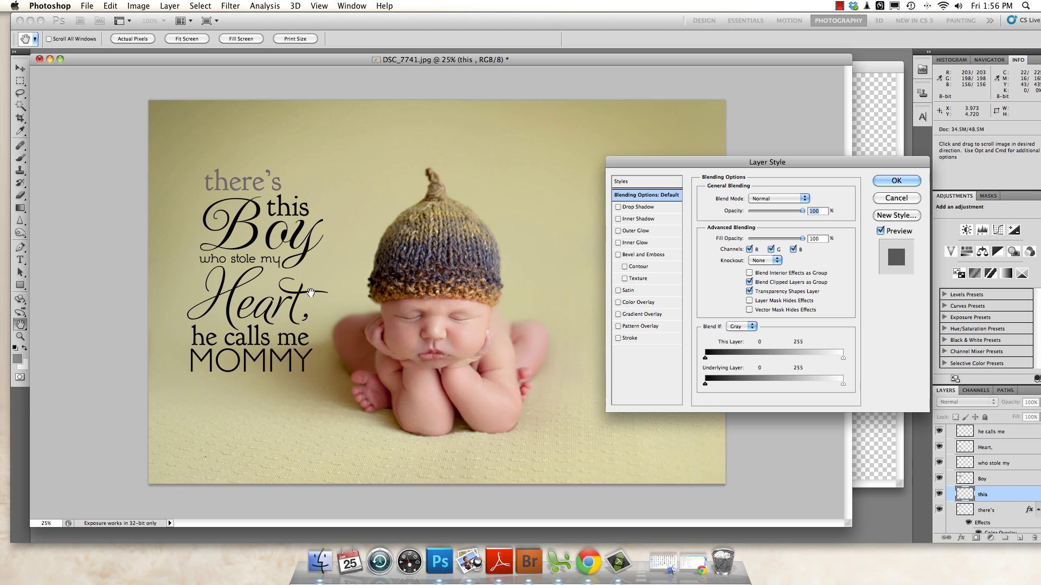
# Step: Give 'this' a Color Overlay in the brown sampled from the baby's hat
pyautogui.click(646, 302)
pyautogui.click(807, 199)
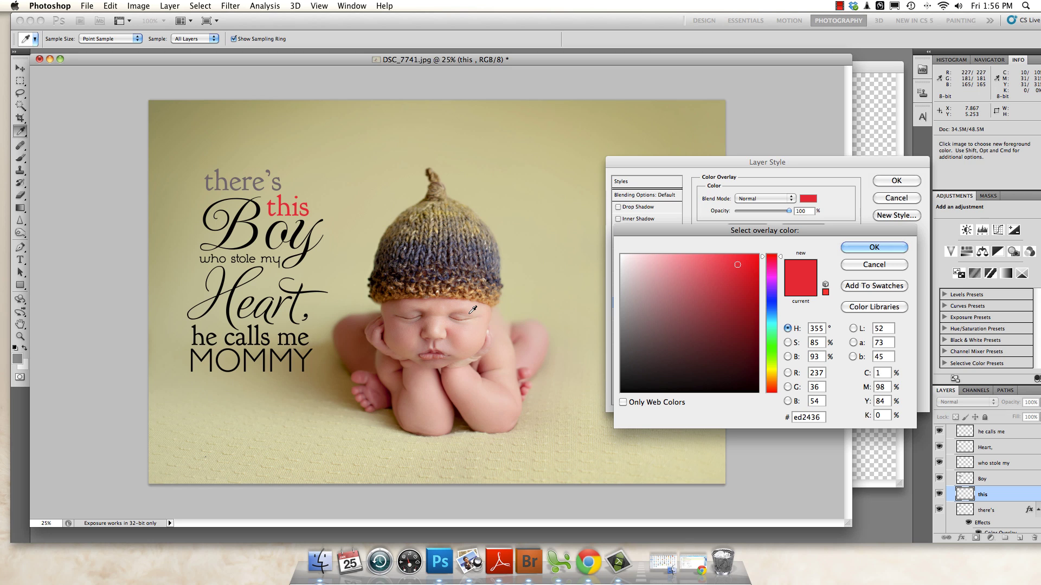
pyautogui.click(468, 247)
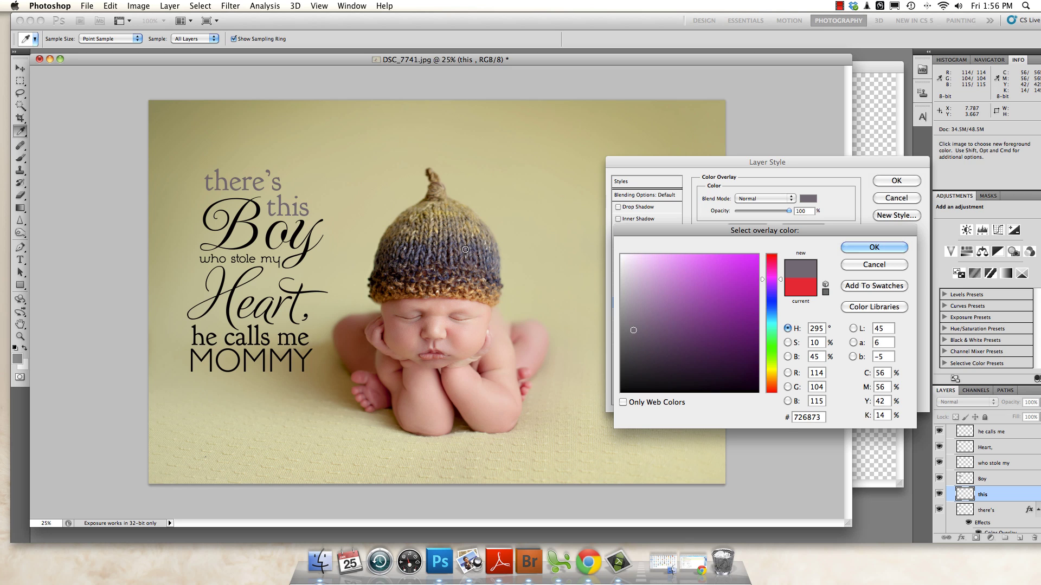
pyautogui.click(434, 266)
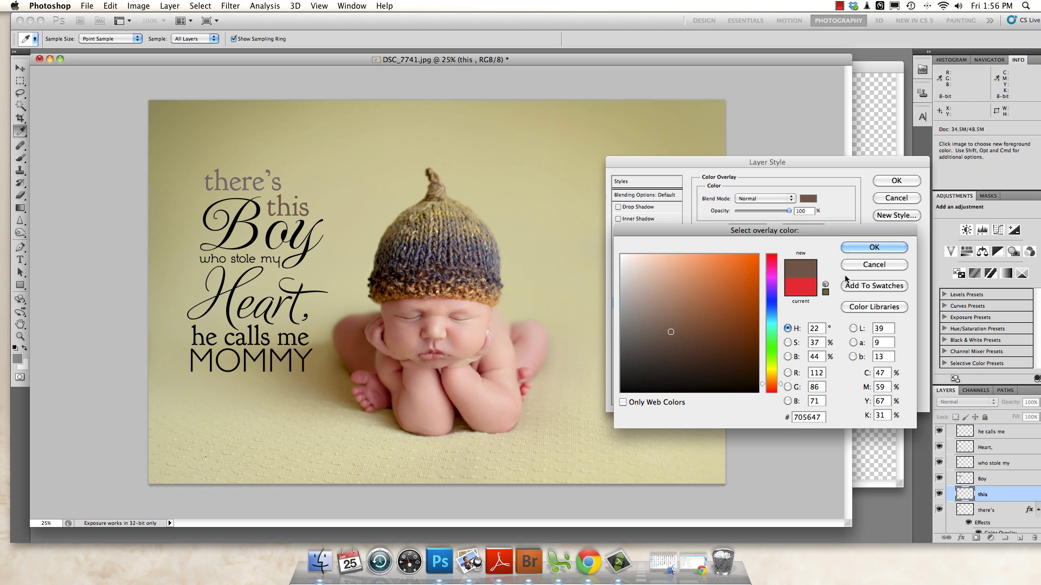
pyautogui.click(874, 247)
pyautogui.click(884, 181)
# Step: Give 'Boy' a Color Overlay in a soft dark grey sampled from the photo
pyautogui.press('v')
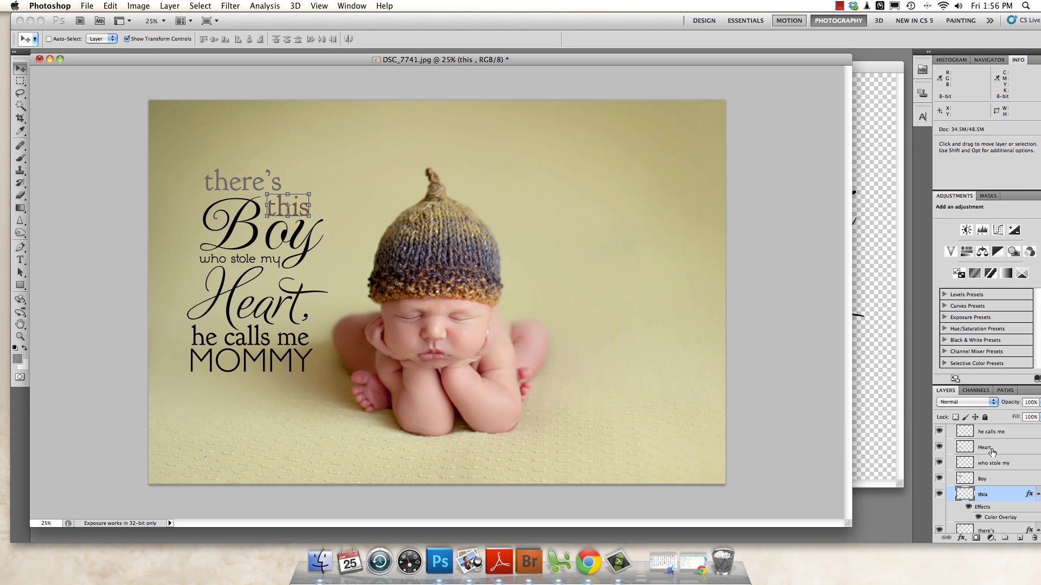
pyautogui.click(1004, 480)
pyautogui.doubleClick(1004, 479)
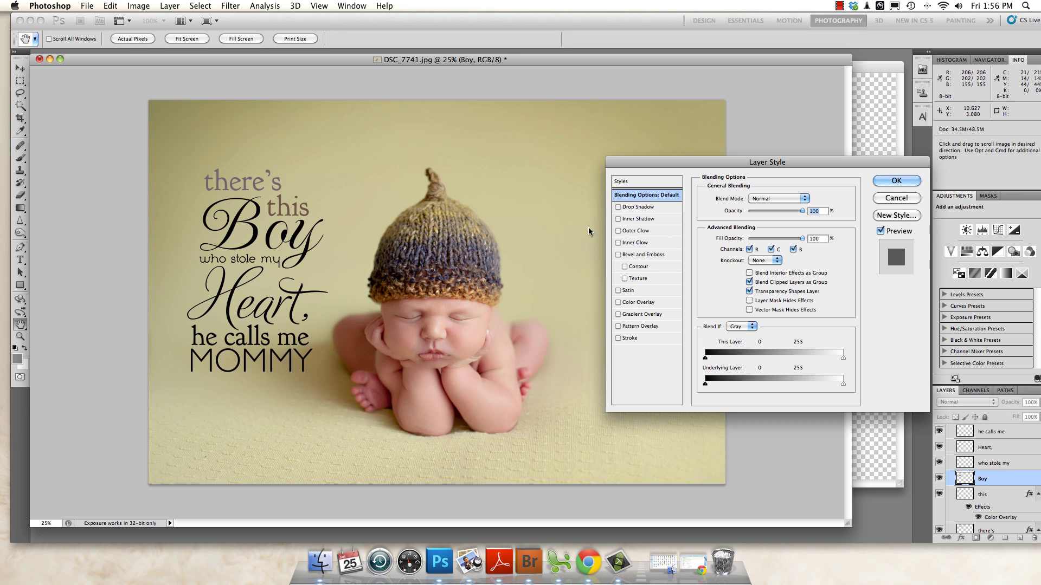
pyautogui.click(640, 303)
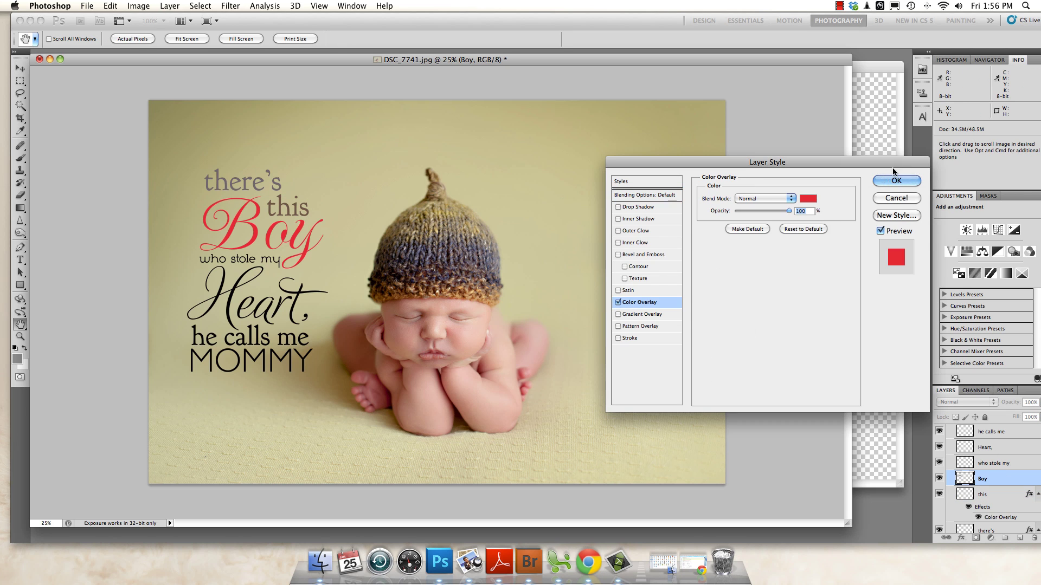
pyautogui.click(807, 198)
pyautogui.click(449, 242)
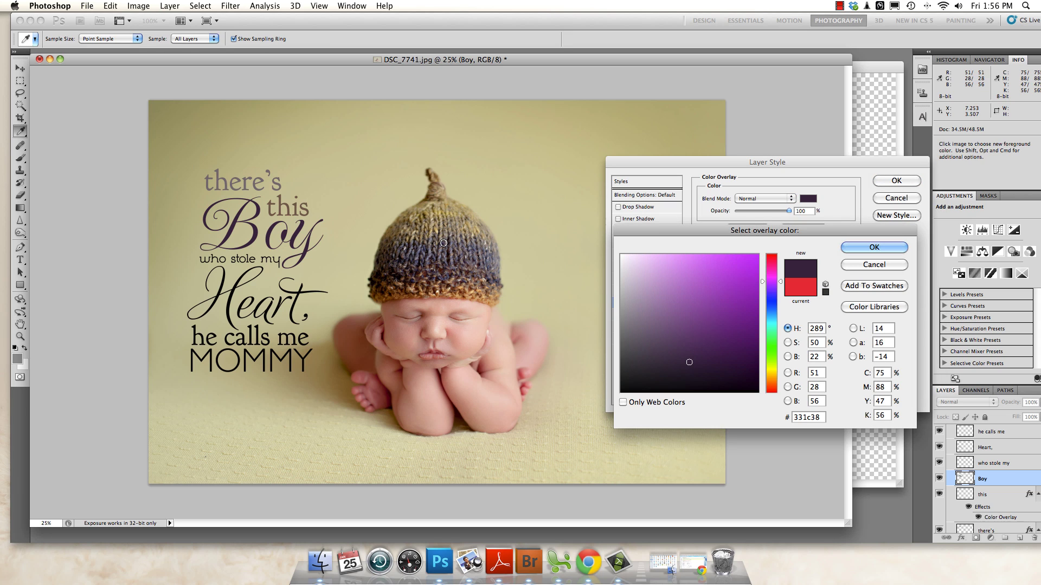
pyautogui.click(418, 260)
pyautogui.click(886, 247)
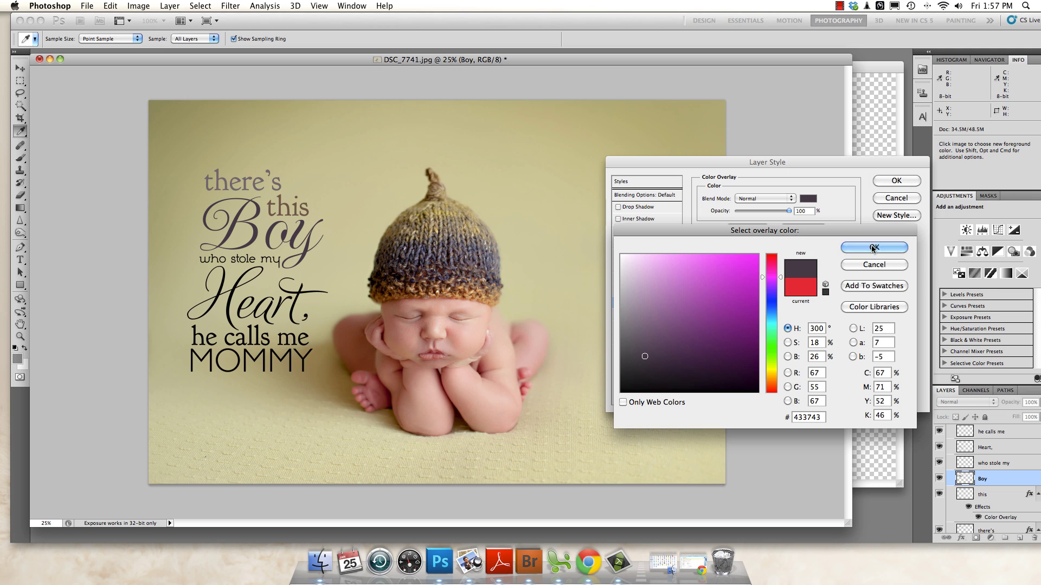
pyautogui.press('Return')
# Step: Give 'who stole my' a Color Overlay in the hat brim's brown
pyautogui.doubleClick(1012, 463)
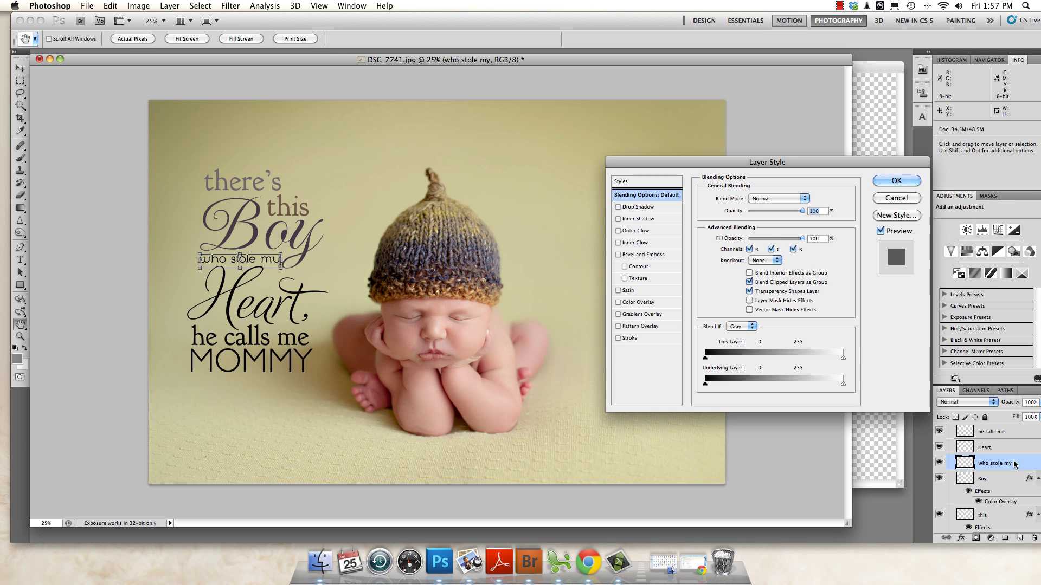
pyautogui.click(638, 301)
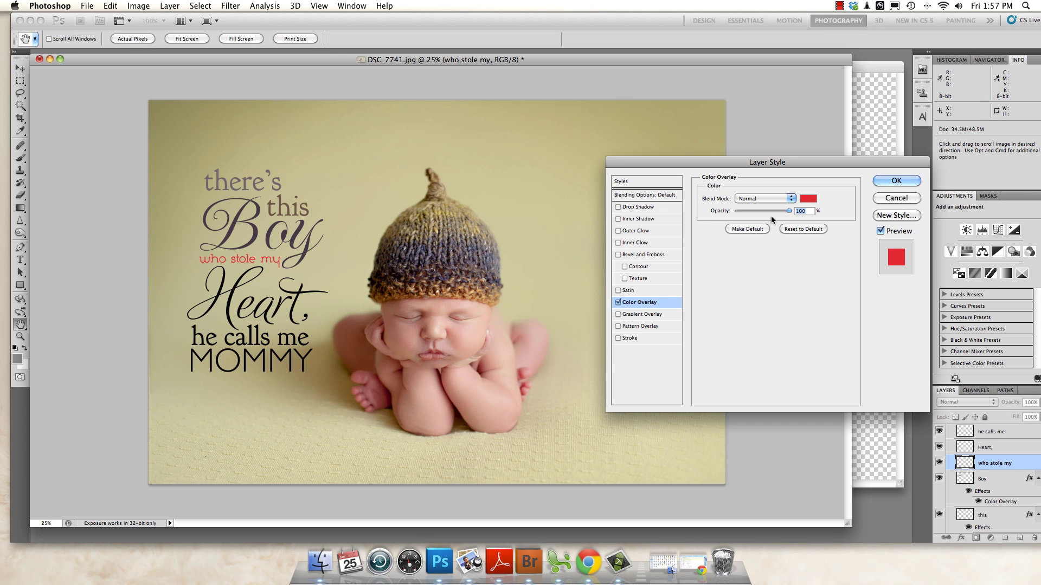
pyautogui.click(808, 198)
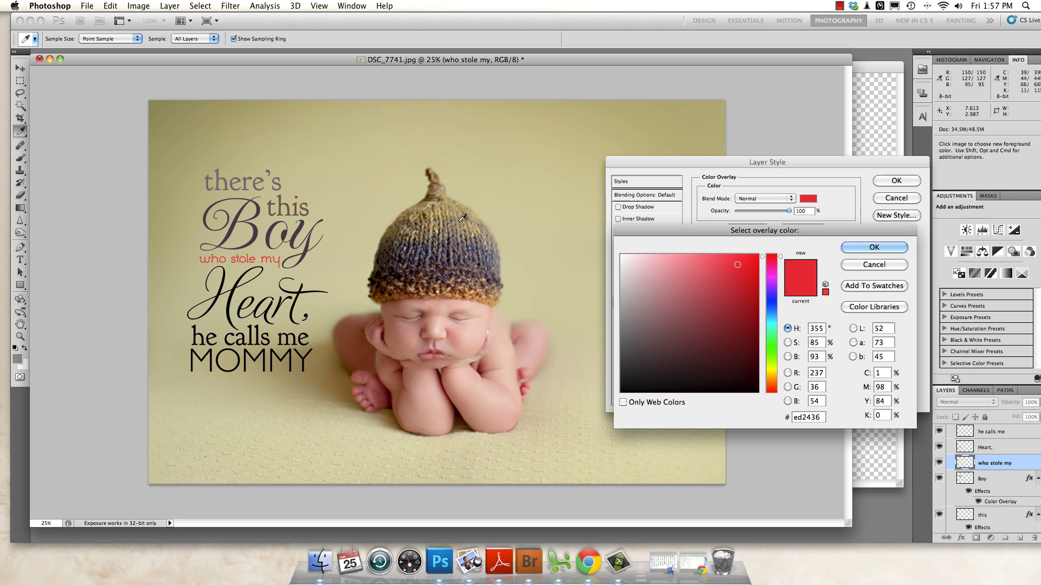
pyautogui.click(435, 288)
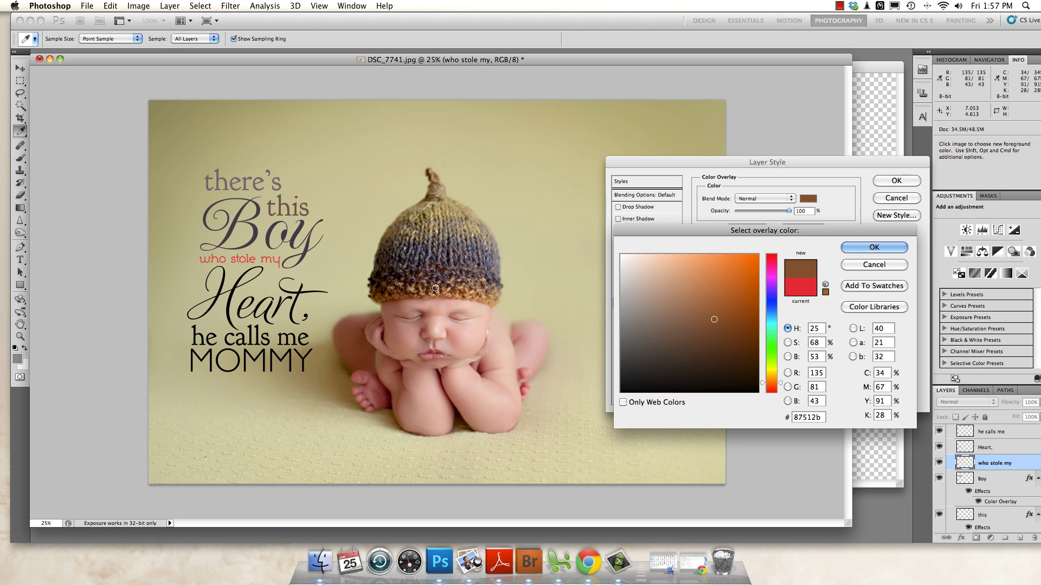
pyautogui.click(894, 248)
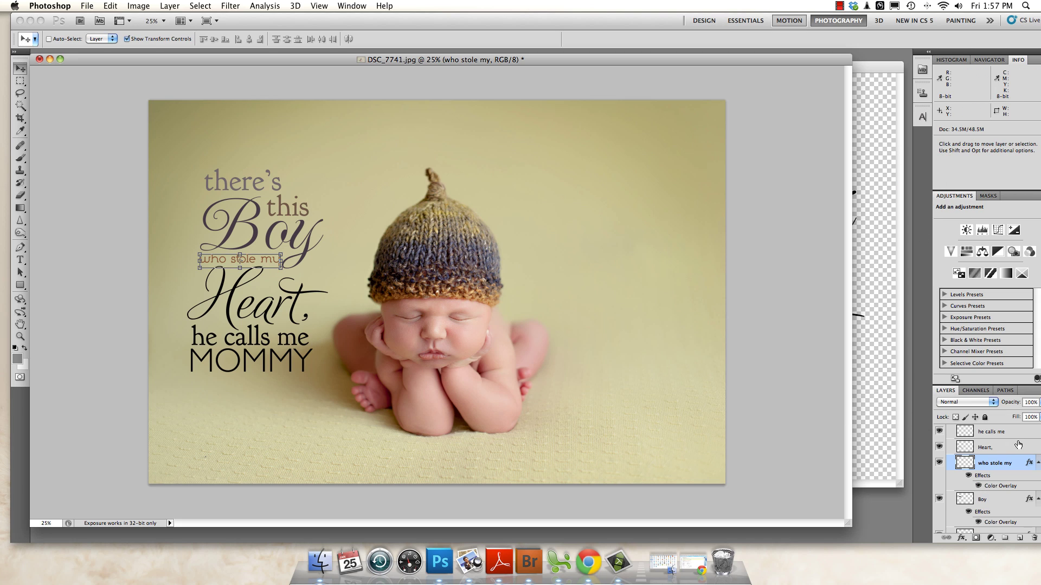
# Step: Give 'Heart,' a Color Overlay in a soft grey sampled from the photo
pyautogui.doubleClick(1019, 447)
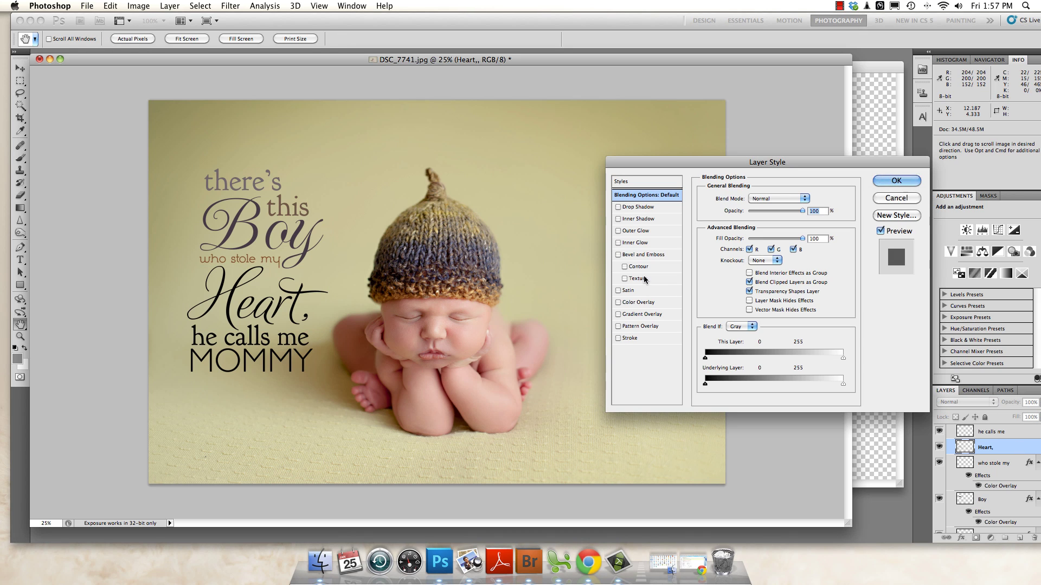
pyautogui.click(651, 302)
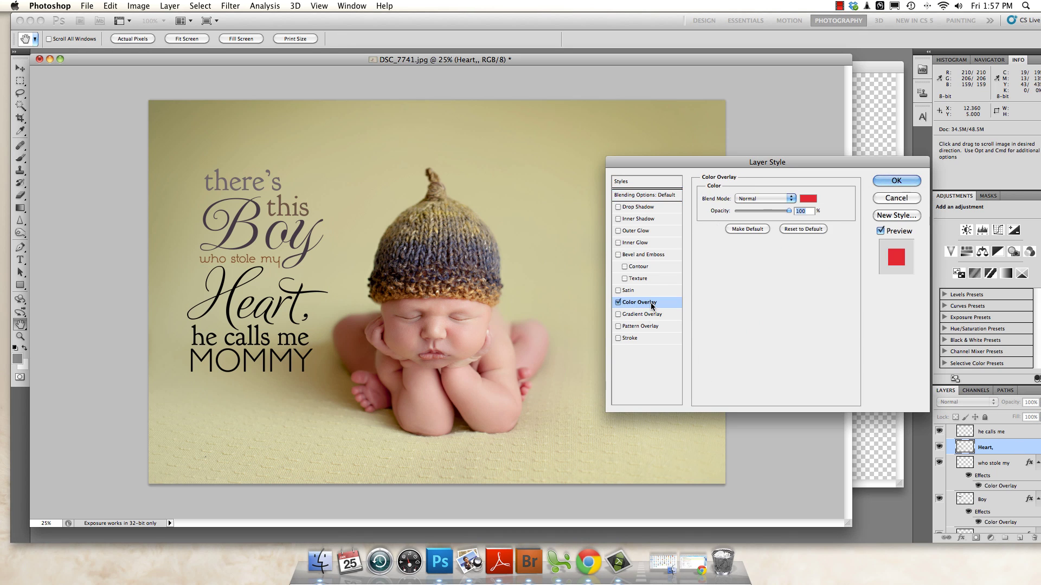
pyautogui.click(806, 200)
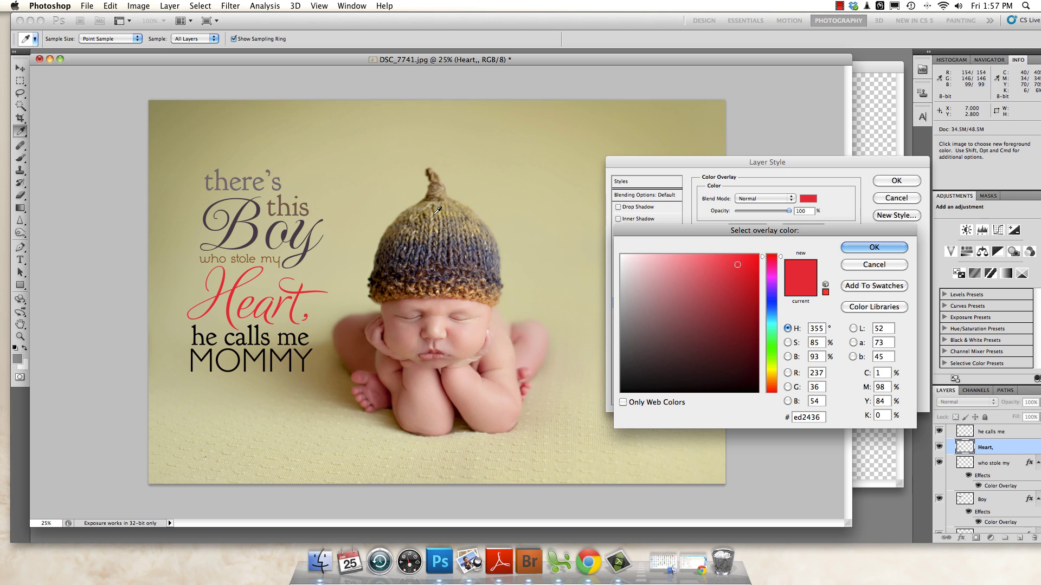
pyautogui.click(221, 224)
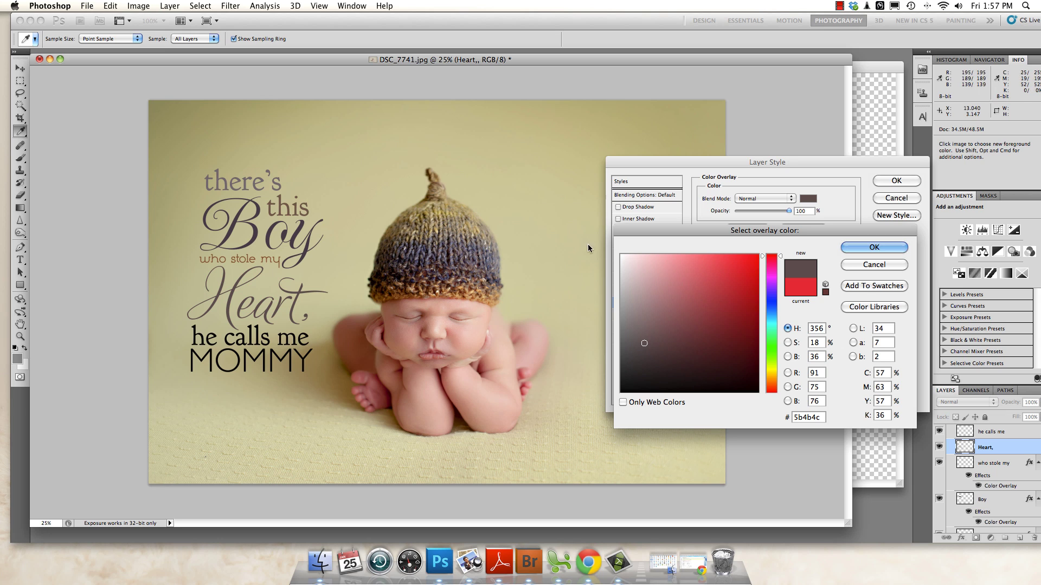
pyautogui.click(877, 250)
pyautogui.click(896, 181)
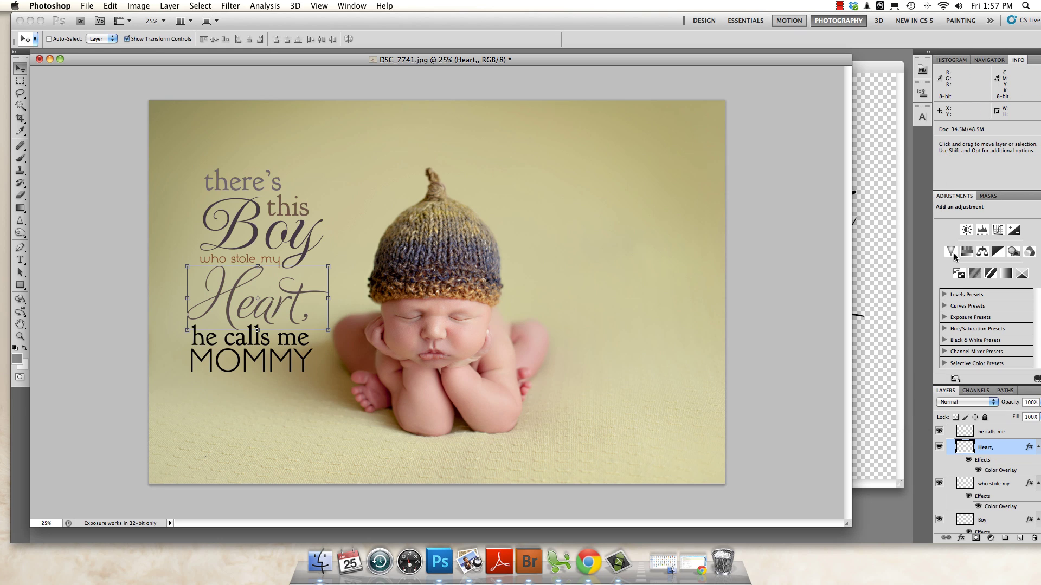
# Step: Give 'he calls me' a Color Overlay in the brown sampled from 'this'
pyautogui.doubleClick(1012, 437)
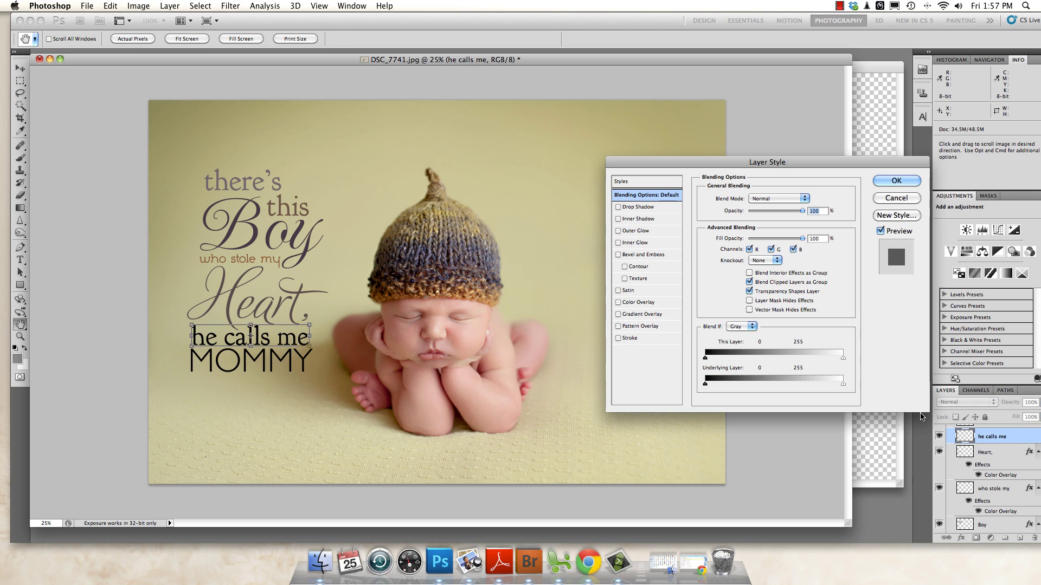
pyautogui.click(639, 302)
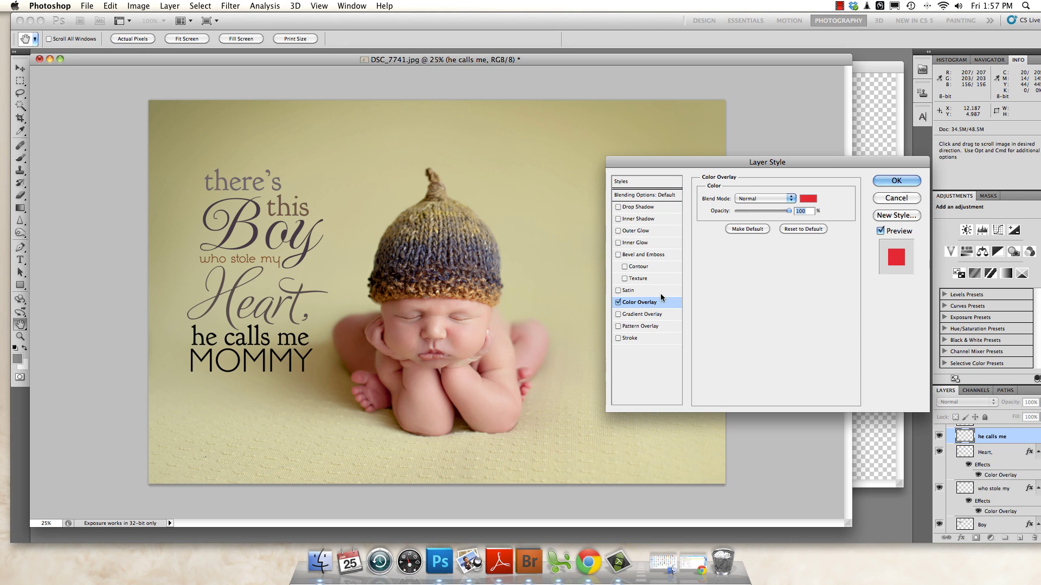
pyautogui.click(807, 198)
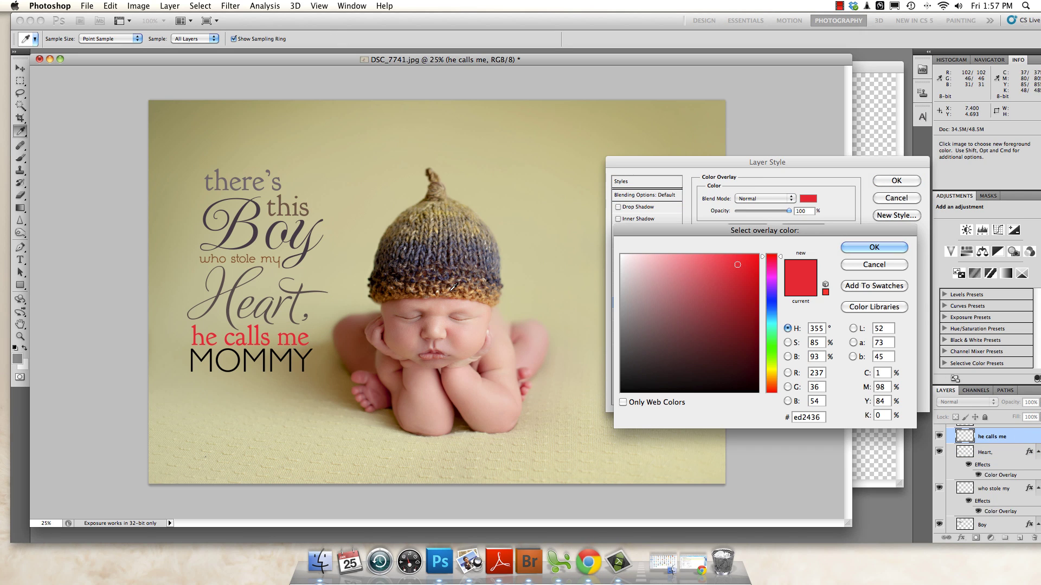
pyautogui.click(256, 230)
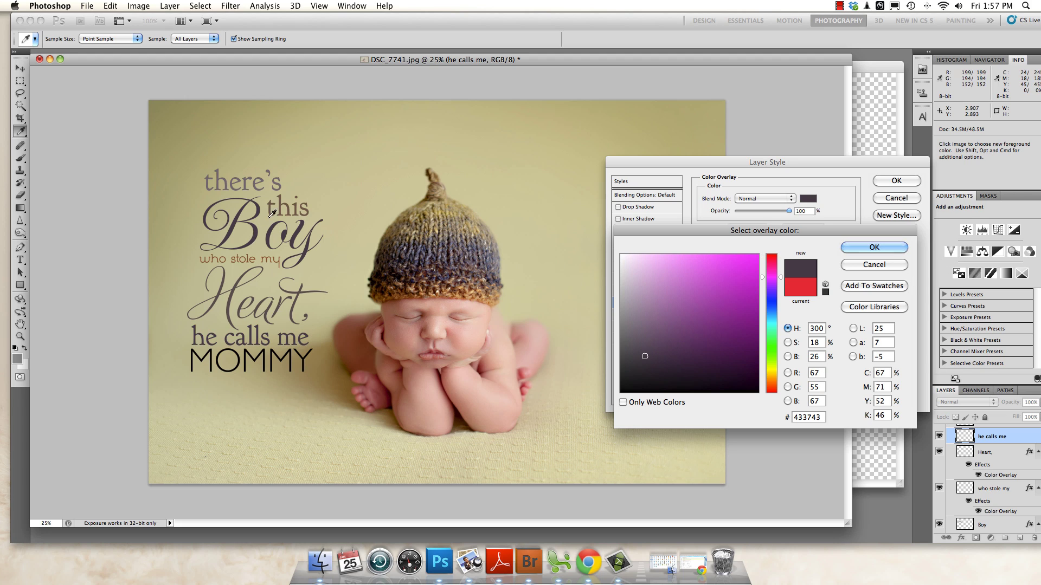
pyautogui.click(284, 199)
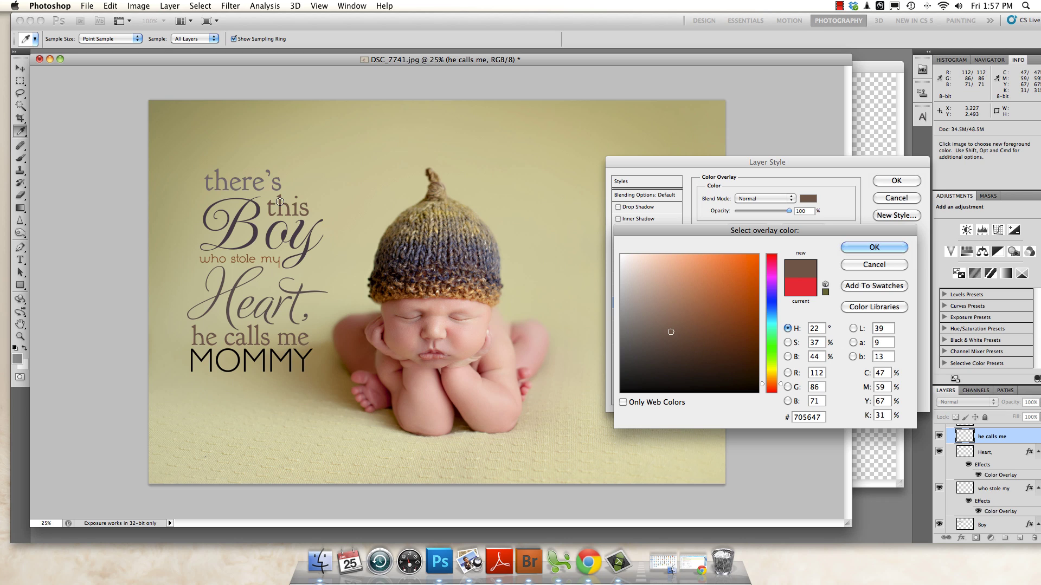
pyautogui.click(874, 247)
pyautogui.click(896, 181)
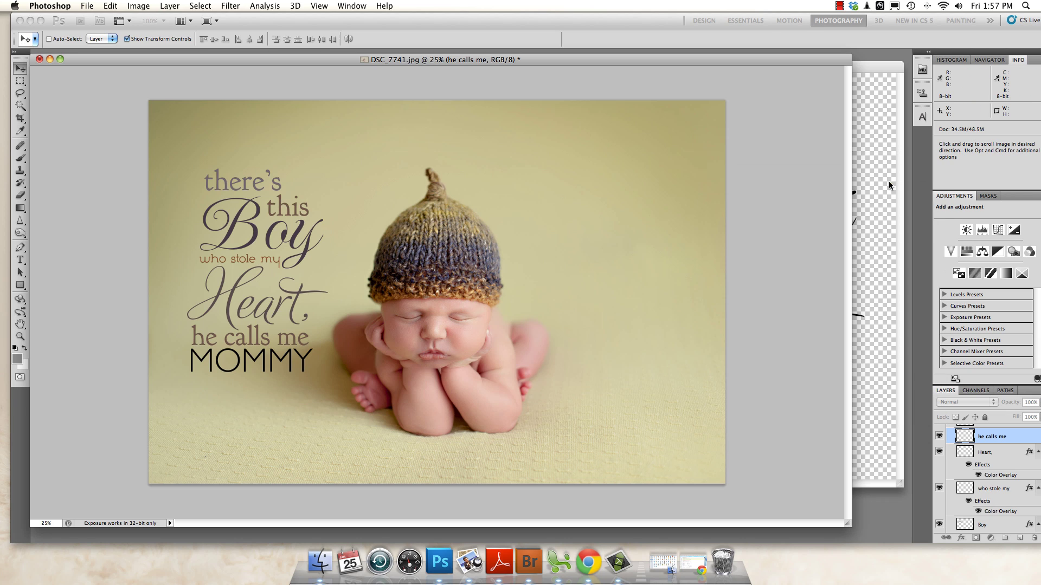
pyautogui.scroll(2, 1020, 462)
# Step: Give 'MOMMY' a Color Overlay in the grey sampled from 'there's'
pyautogui.doubleClick(1016, 447)
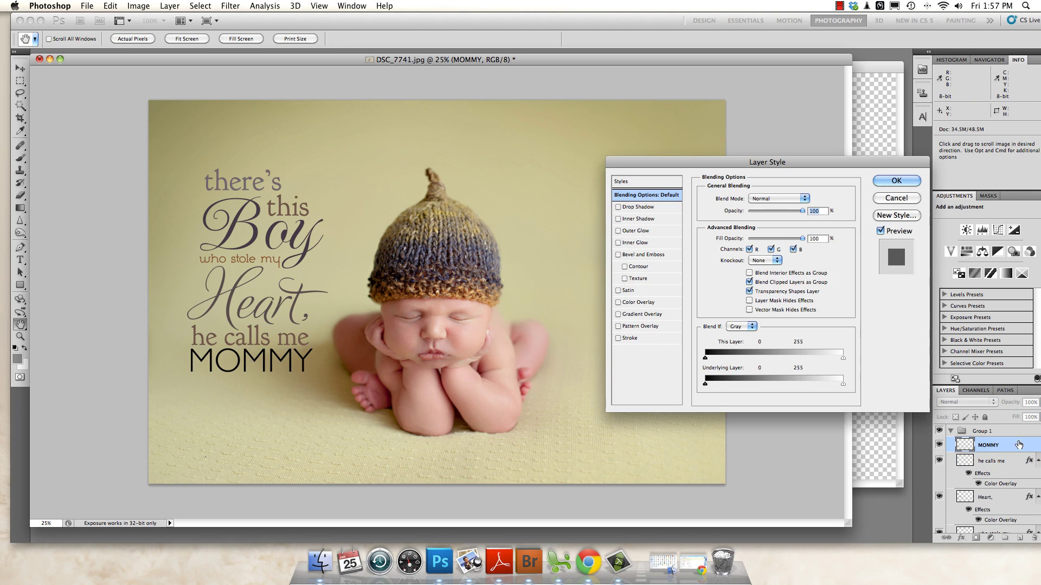
pyautogui.click(642, 302)
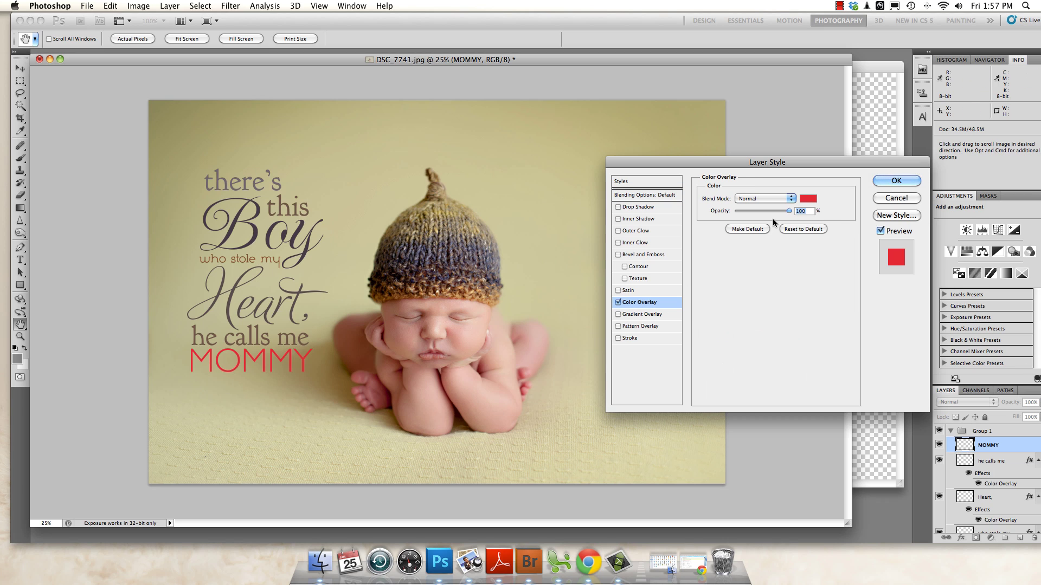
pyautogui.click(806, 200)
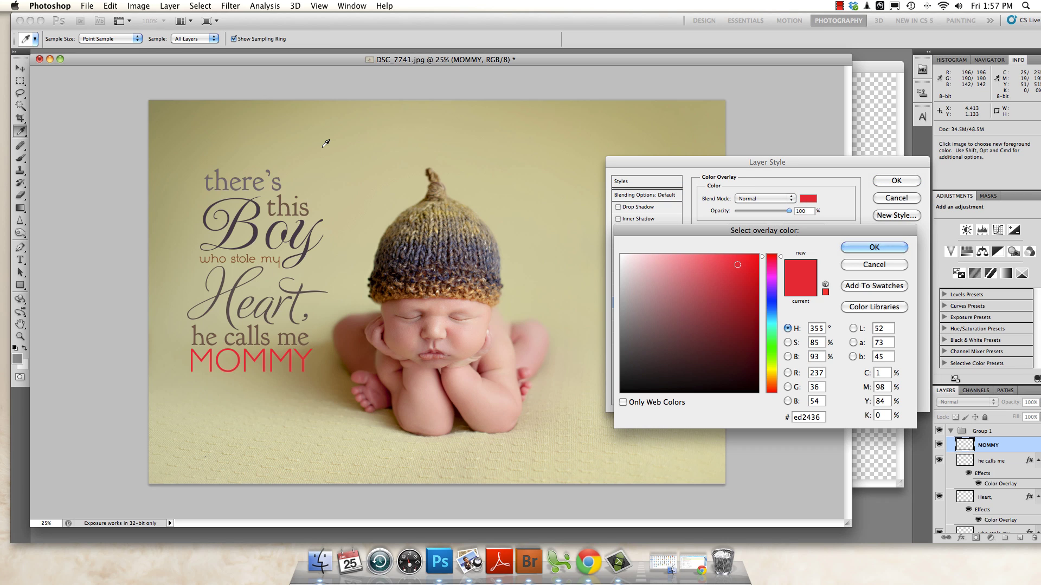
pyautogui.click(216, 178)
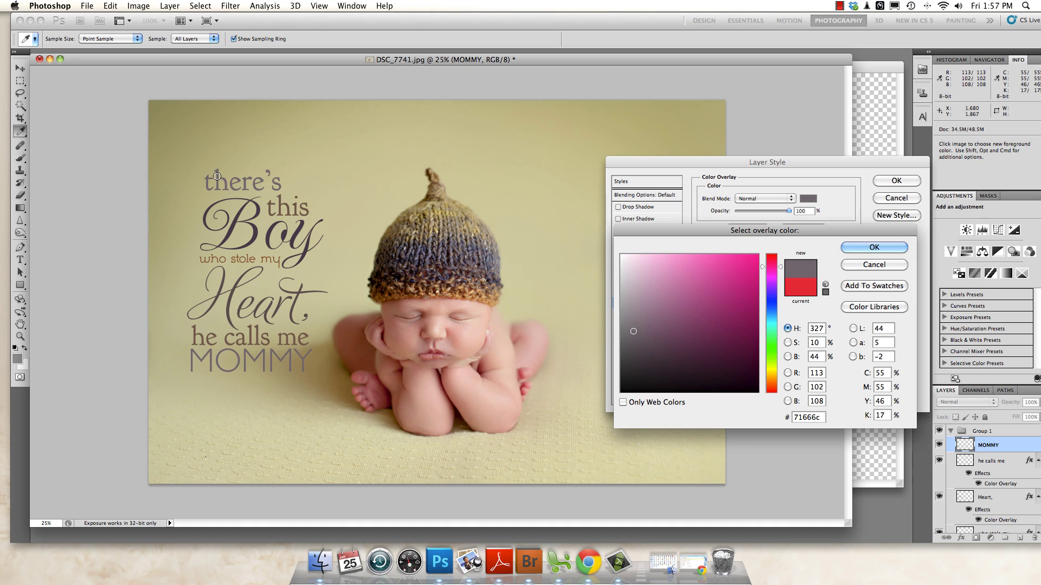
pyautogui.click(874, 247)
pyautogui.click(896, 182)
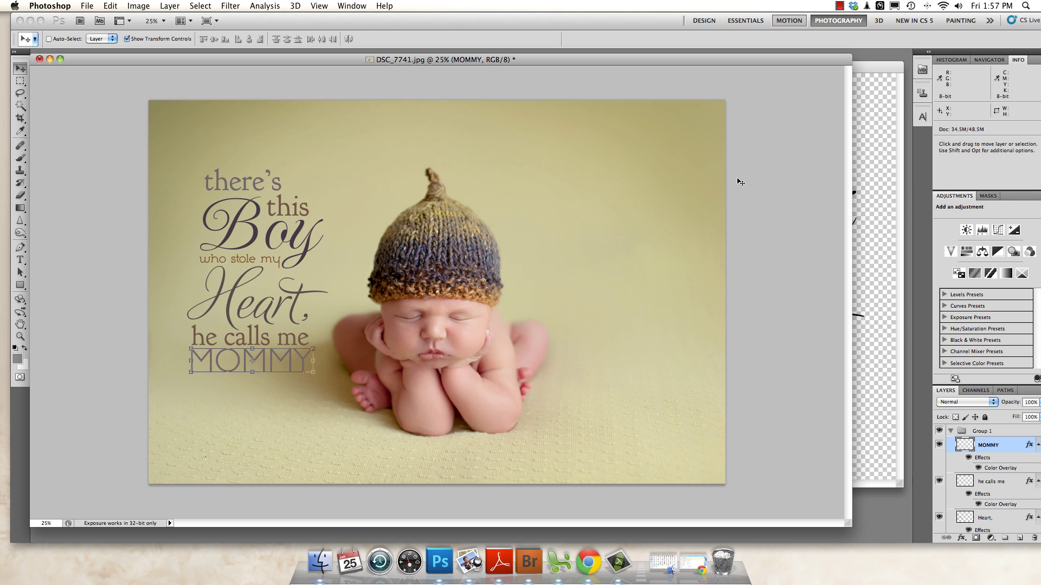
# Step: Merge all layers with Layer > Flatten Image
pyautogui.click(169, 7)
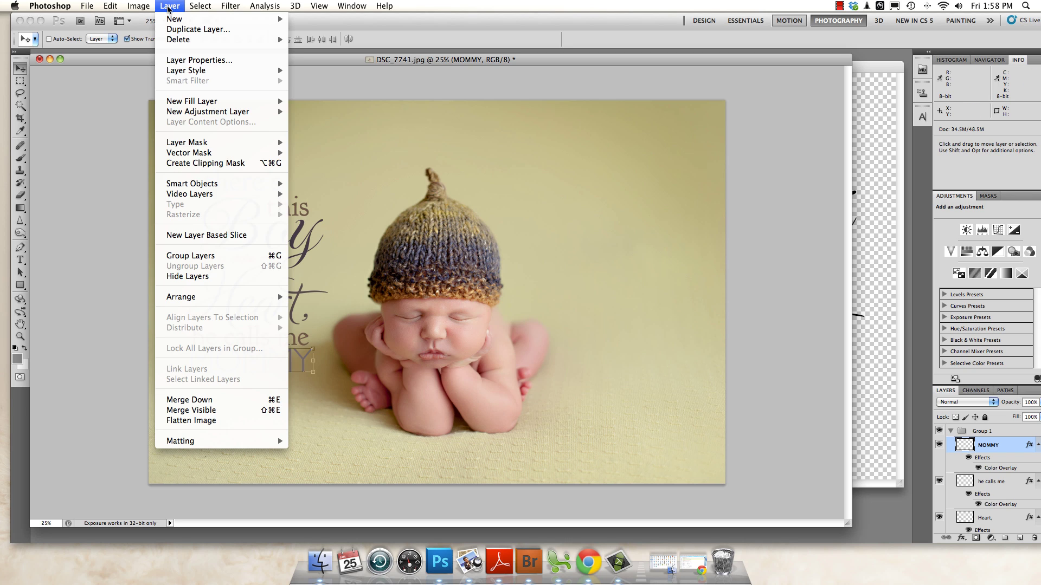
pyautogui.click(198, 422)
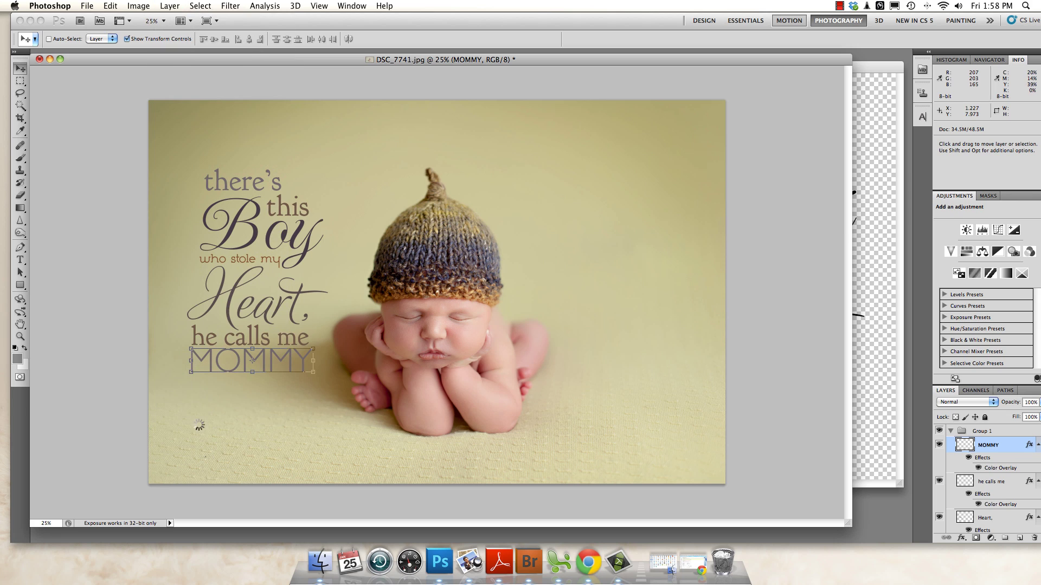